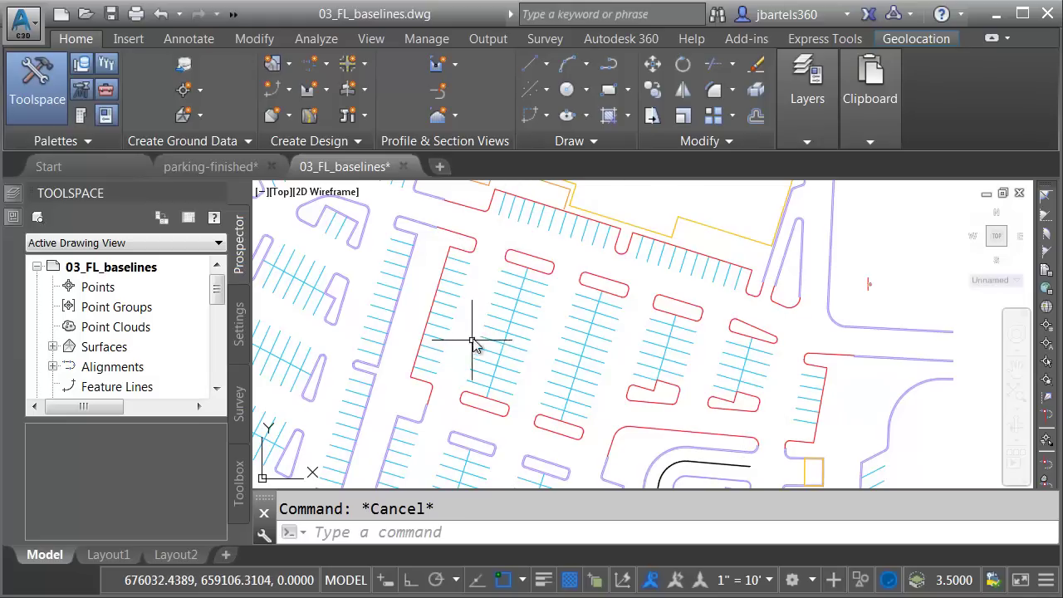
Step: Examine the parking lot's island and edge feature lines and the curb and gutter assembly beside the site
mouse_move(505, 264)
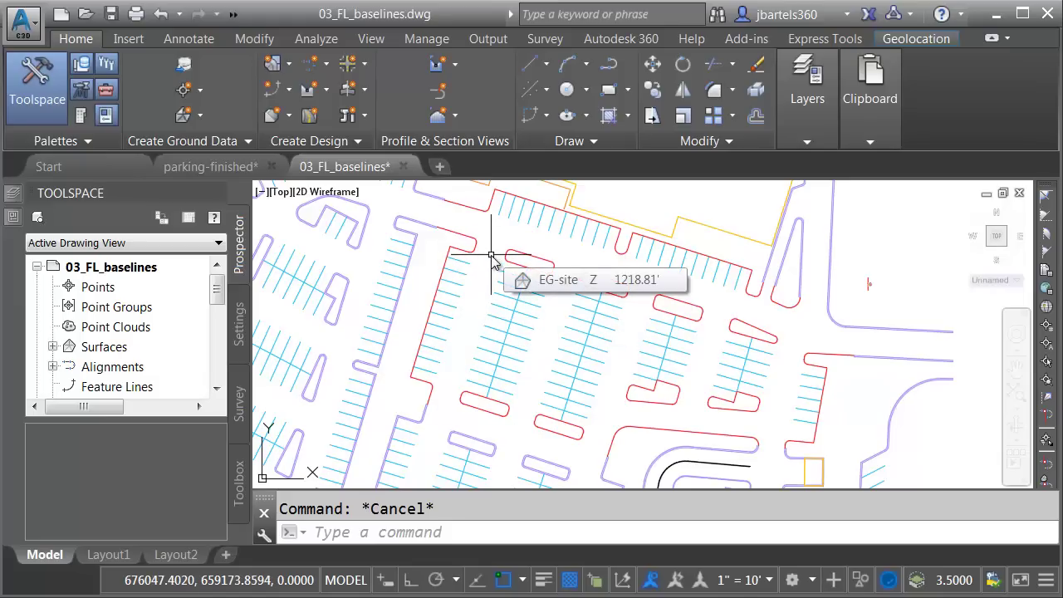
mouse_move(740, 321)
middle_down()
mouse_move(712, 344)
mouse_move(604, 333)
middle_up()
scroll(684, 299, up, 8)
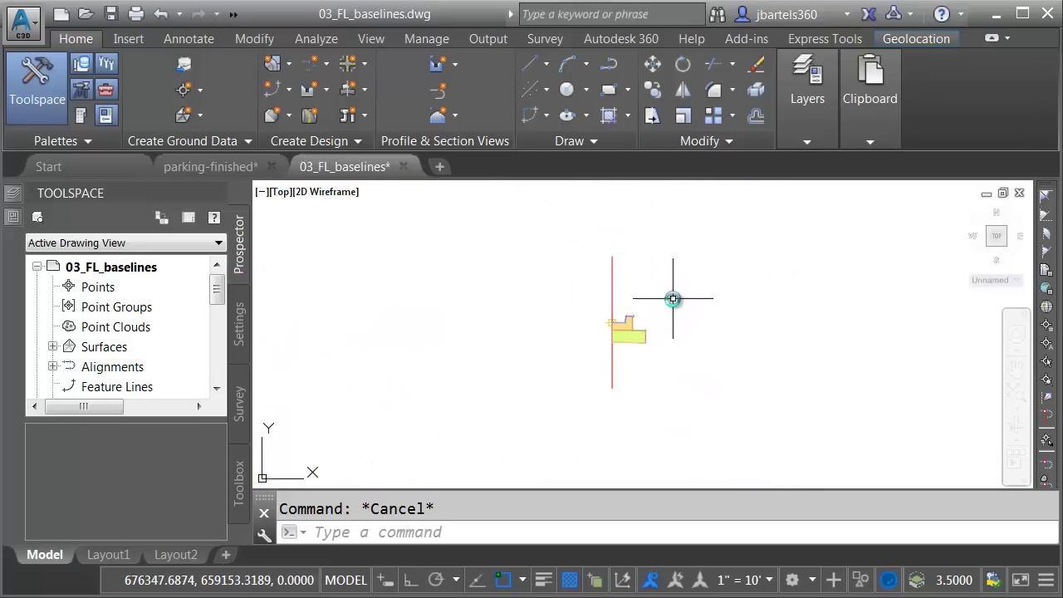
scroll(673, 298, up, 2)
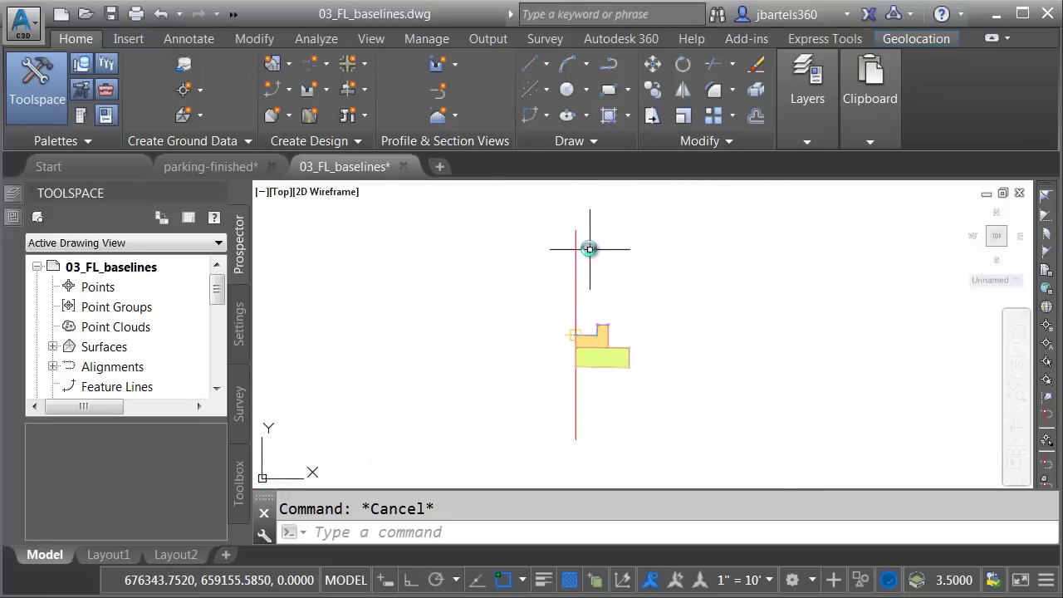
mouse_move(575, 241)
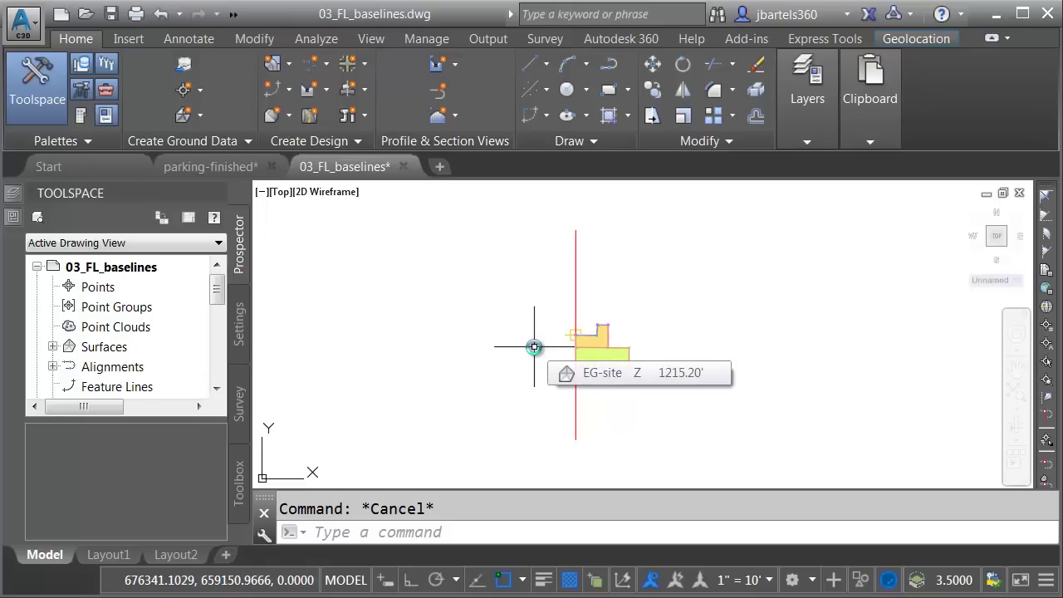
scroll(532, 346, down, 6)
mouse_move(497, 362)
middle_down()
mouse_move(802, 294)
mouse_move(904, 294)
middle_up()
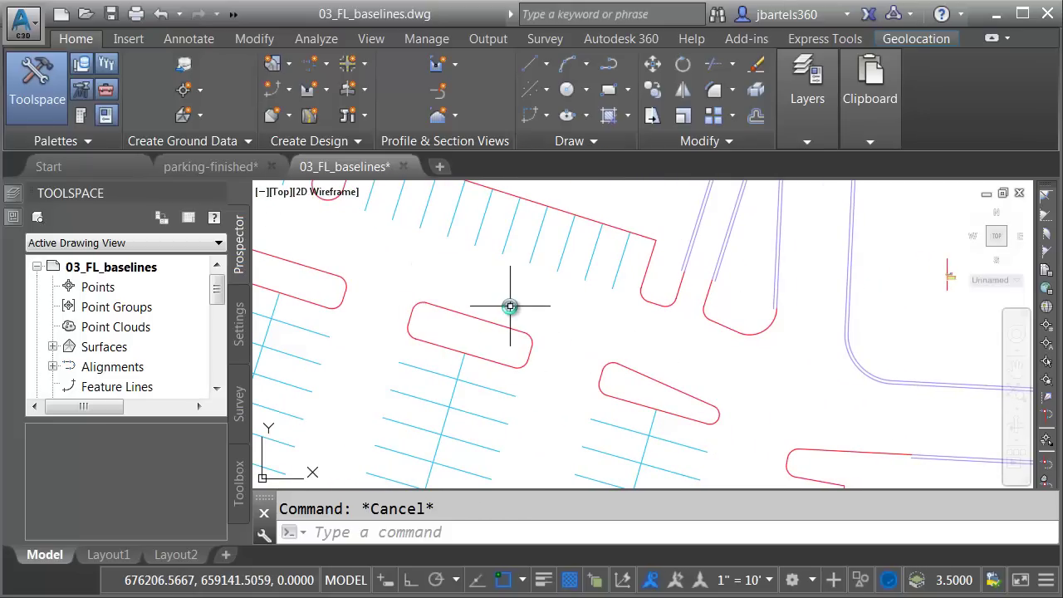
Step: Start a new corridor named Parking Lot with a feature line as its baseline type
click(313, 113)
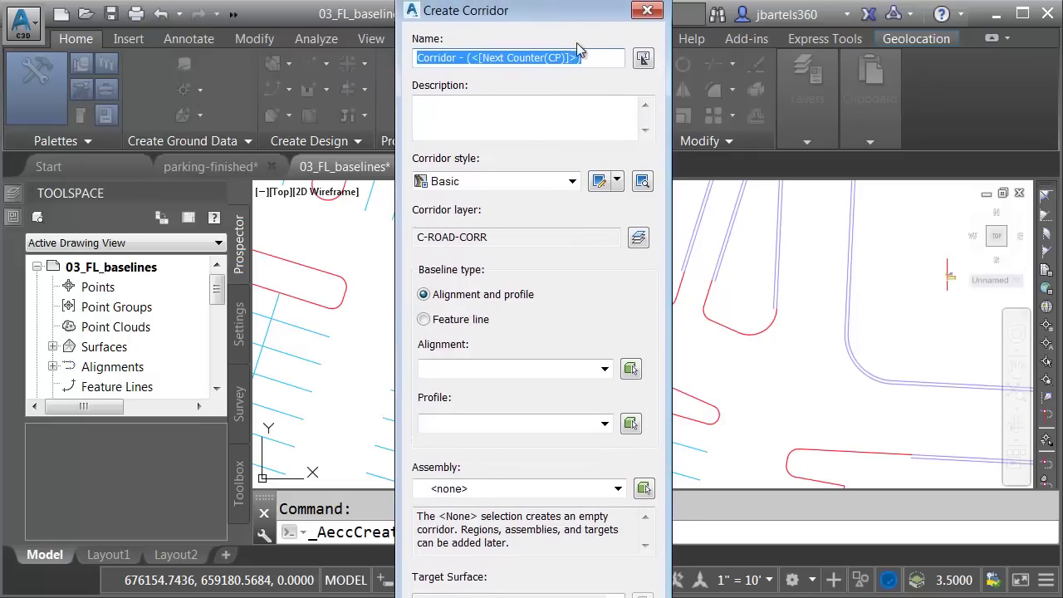
text(Parking Lot)
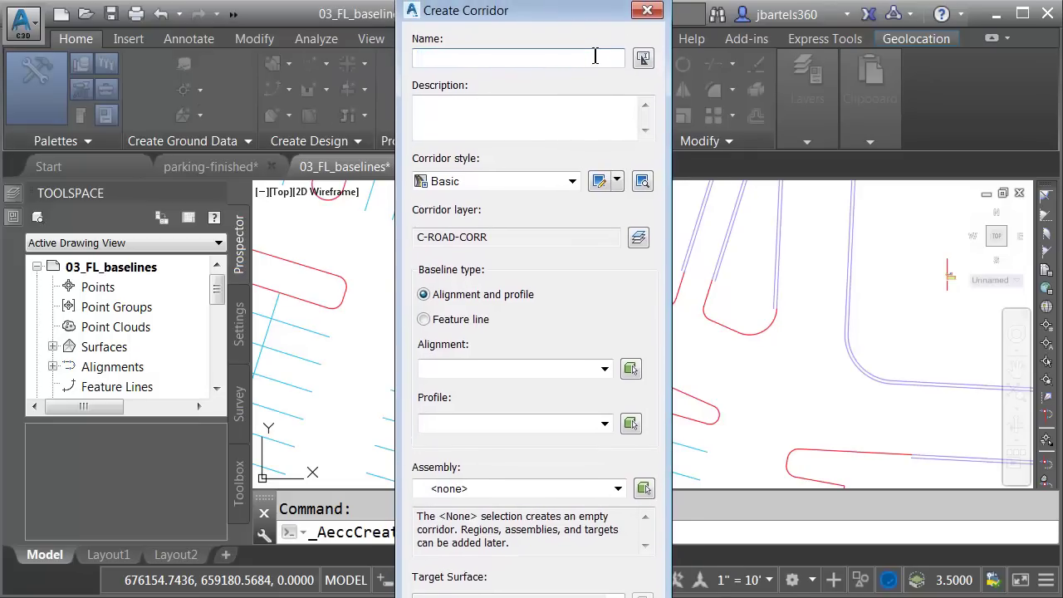
click(424, 322)
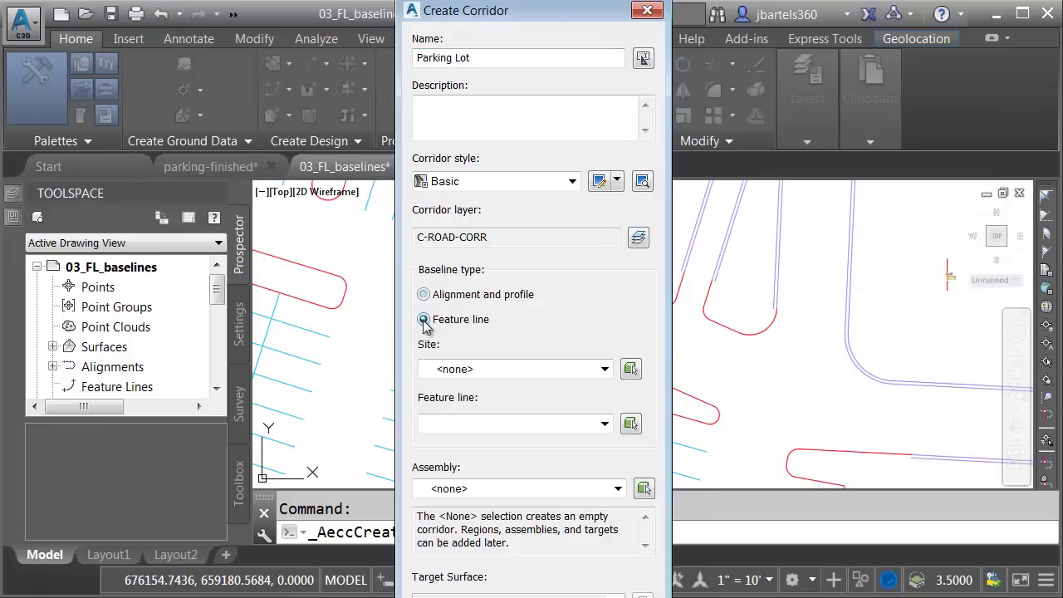
click(604, 370)
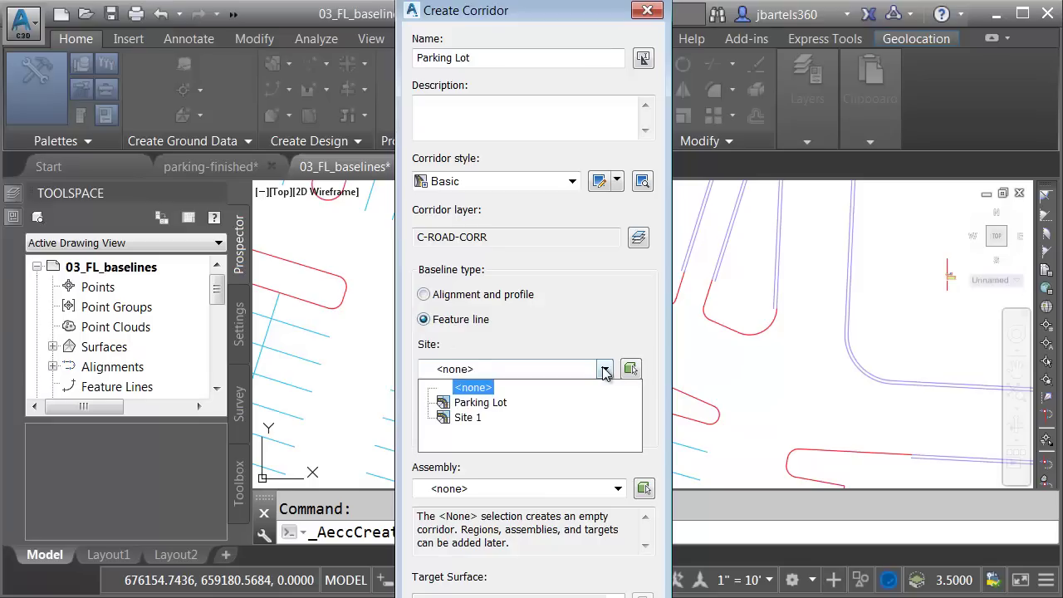
click(480, 402)
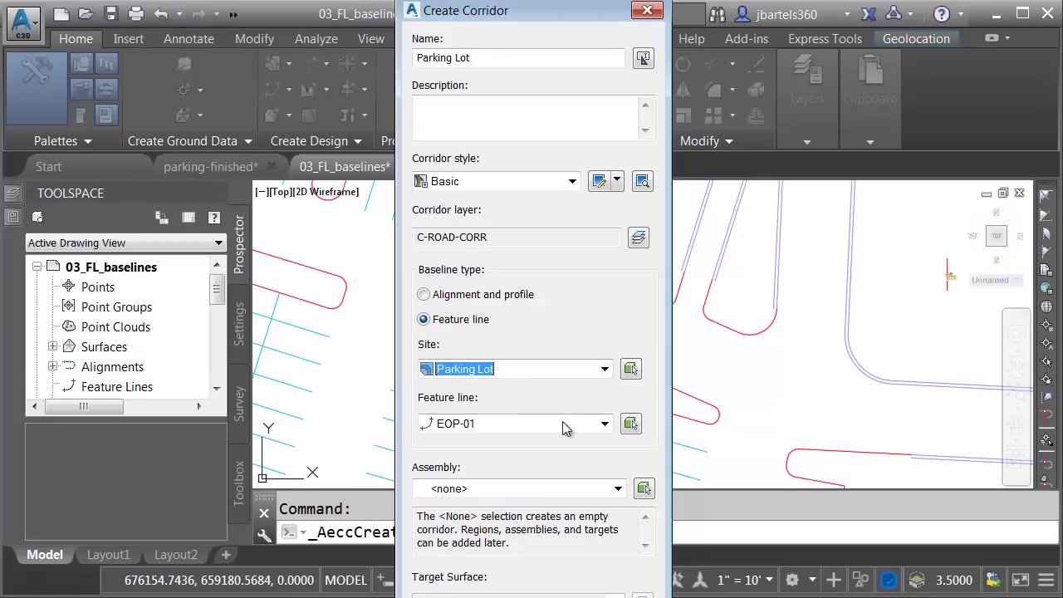
click(603, 424)
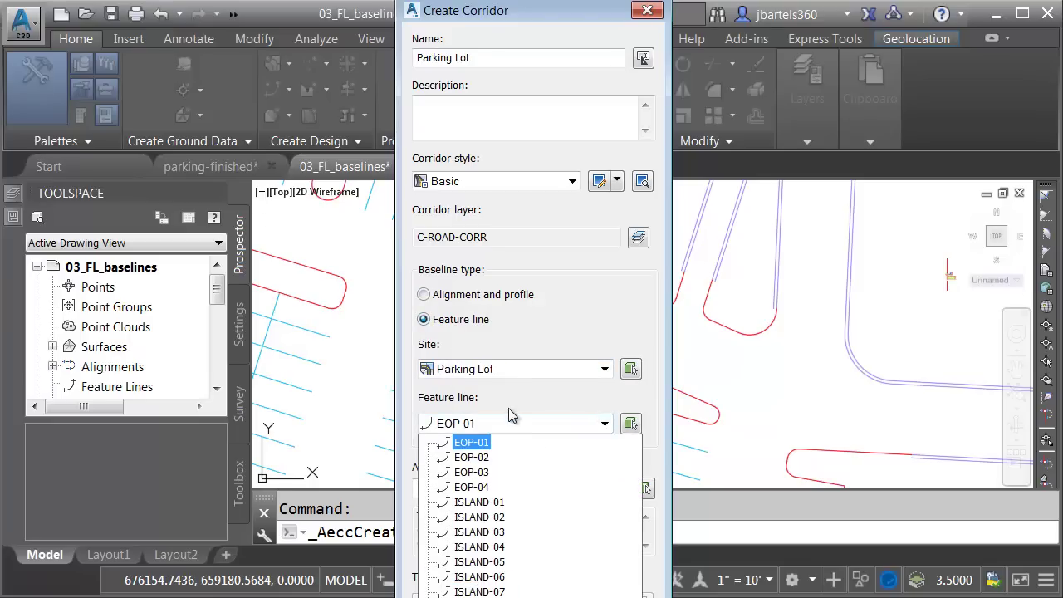
click(604, 369)
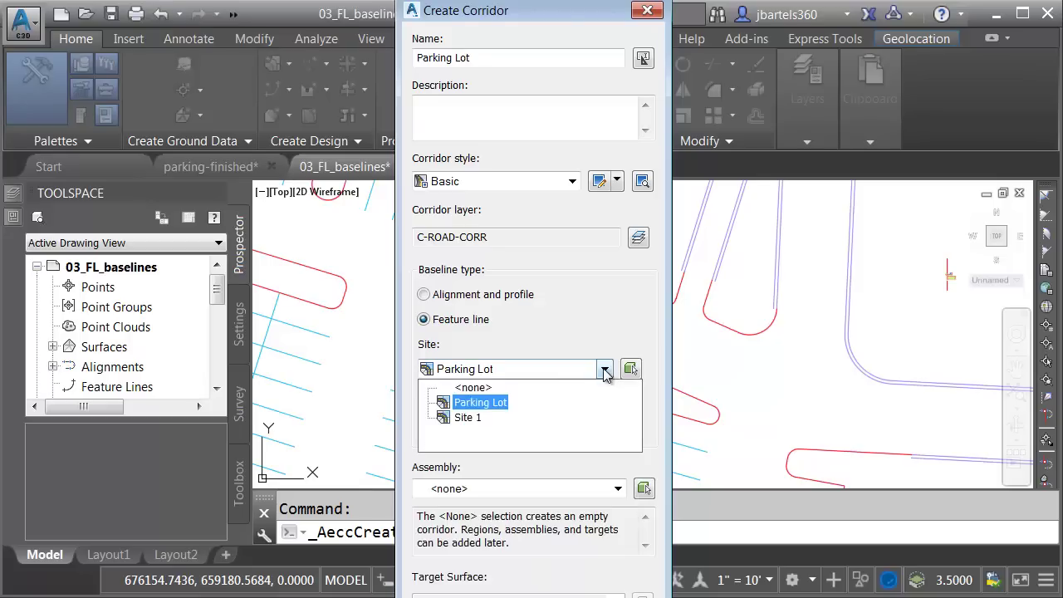
click(490, 382)
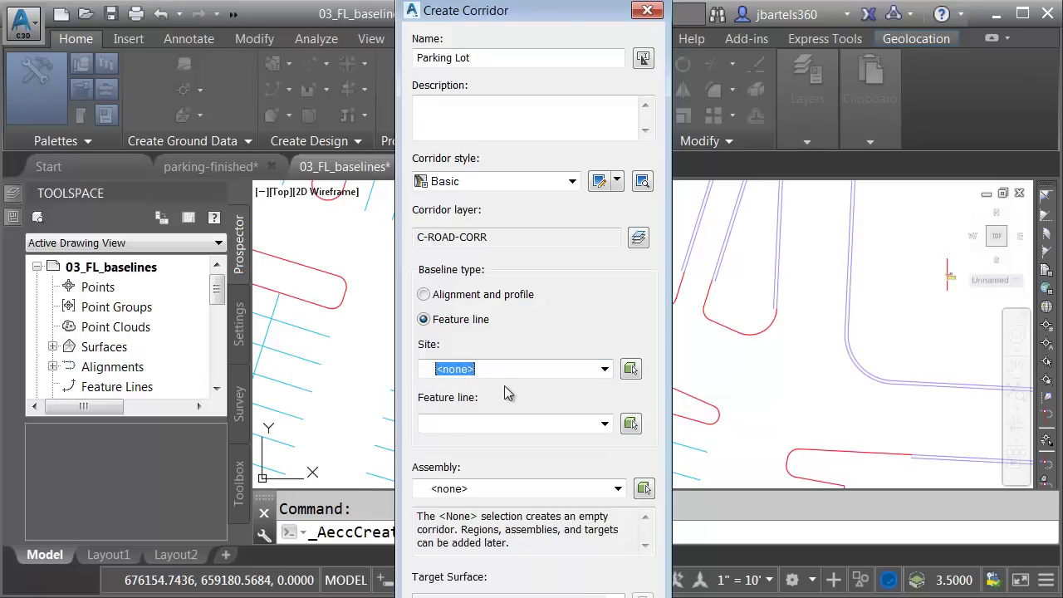
Step: Pick the island feature line ISLAND-03 from the drawing as the corridor baseline and assign the Parking-CG assembly
click(631, 425)
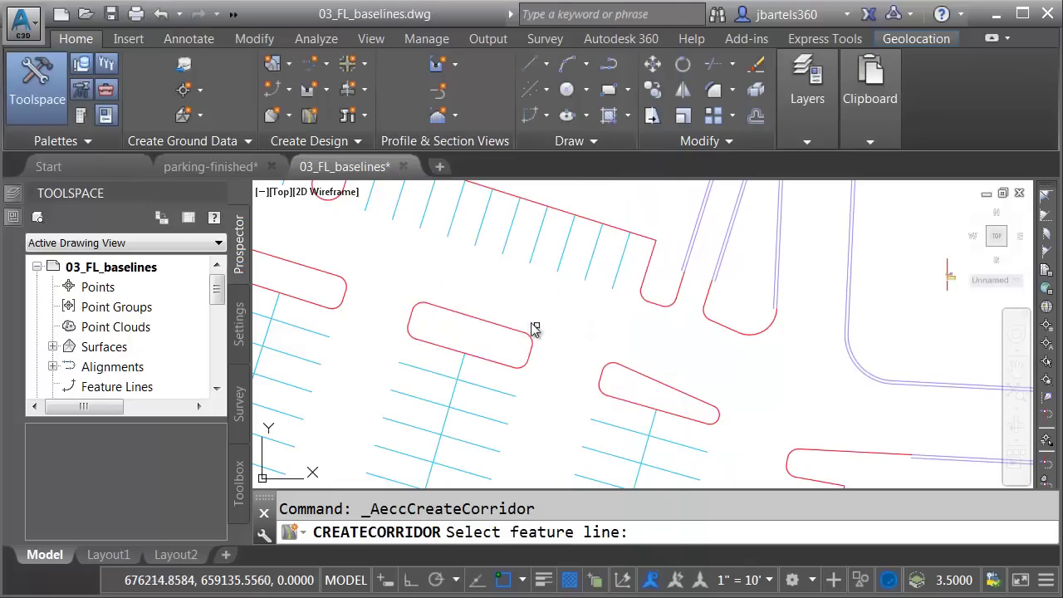
click(467, 302)
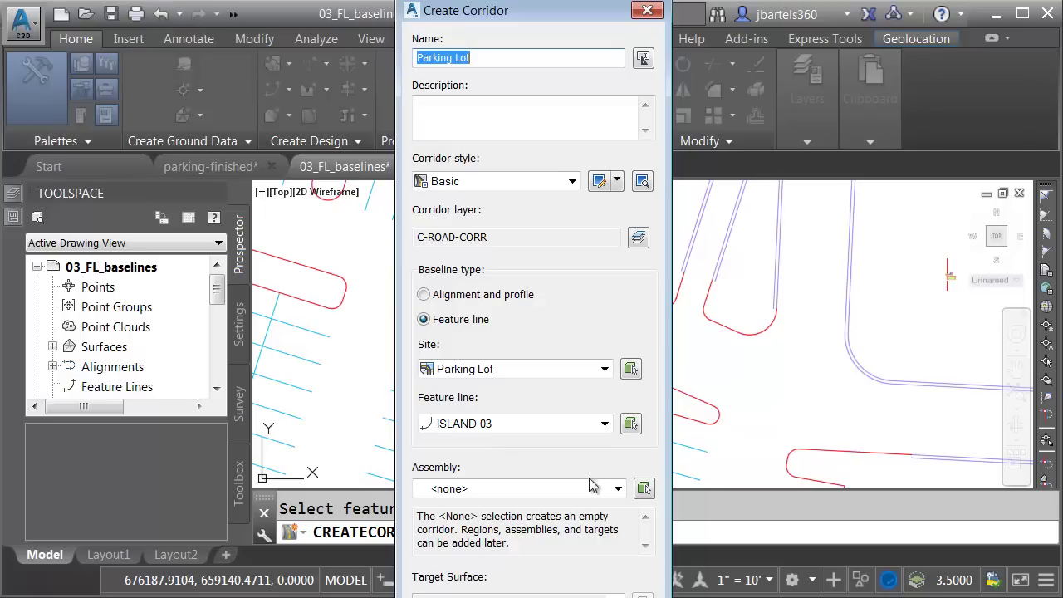
click(615, 490)
click(490, 524)
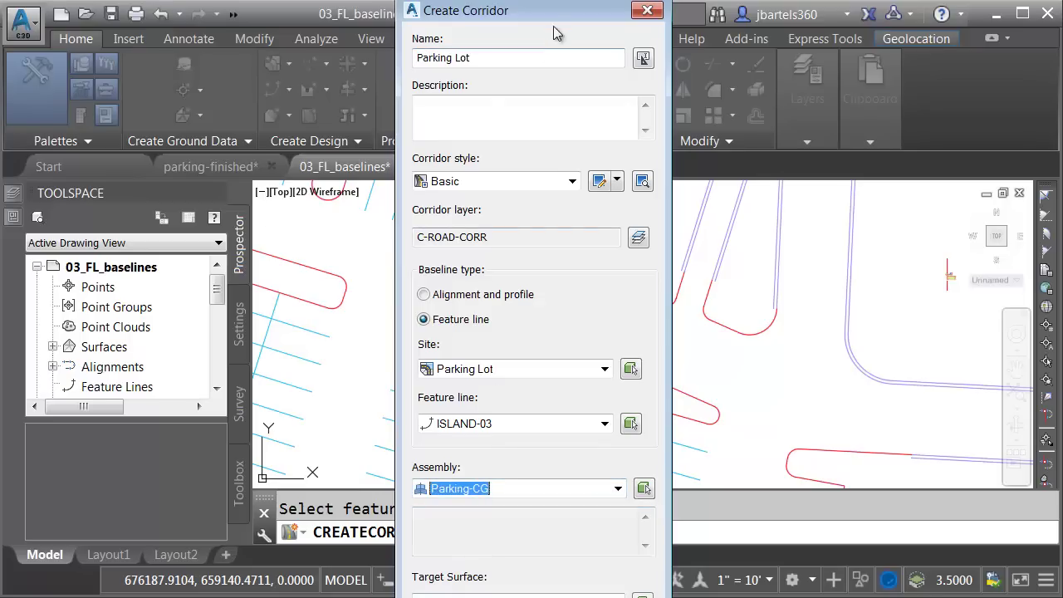
Step: Turn off setting the baseline and region parameters and create the corridor without a target surface
drag(560, 12, 566, 0)
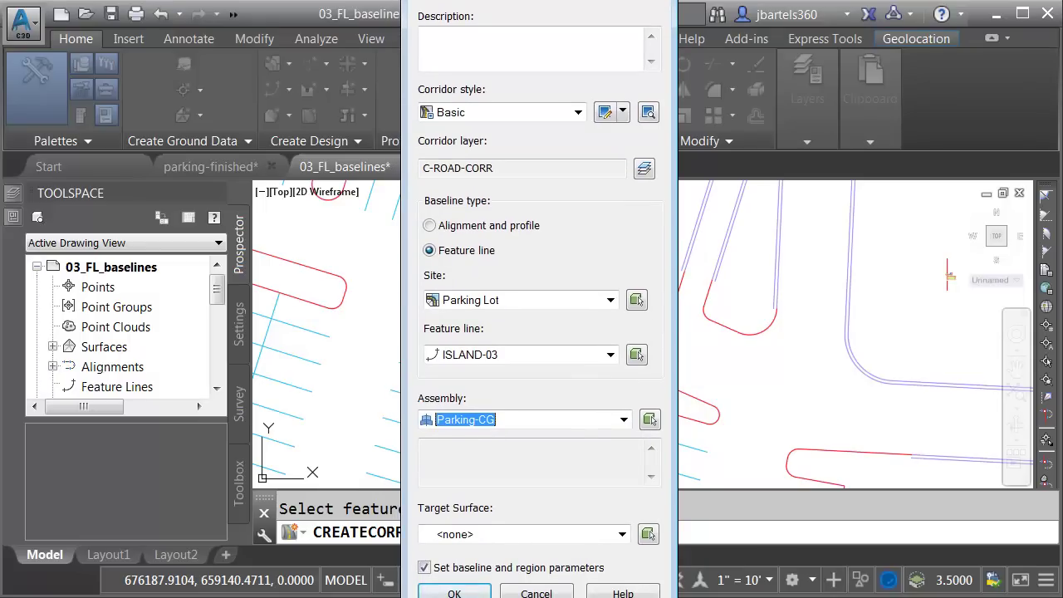
click(425, 569)
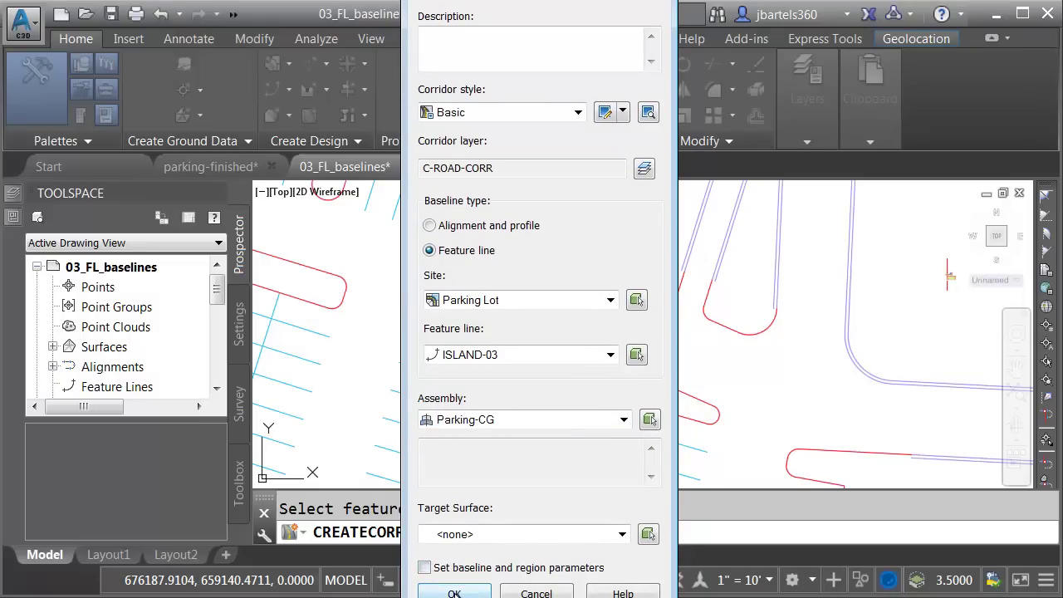
click(454, 593)
Step: Open the corridor surfaces of the new island corridor and create a corridor surface
scroll(465, 337, up, 5)
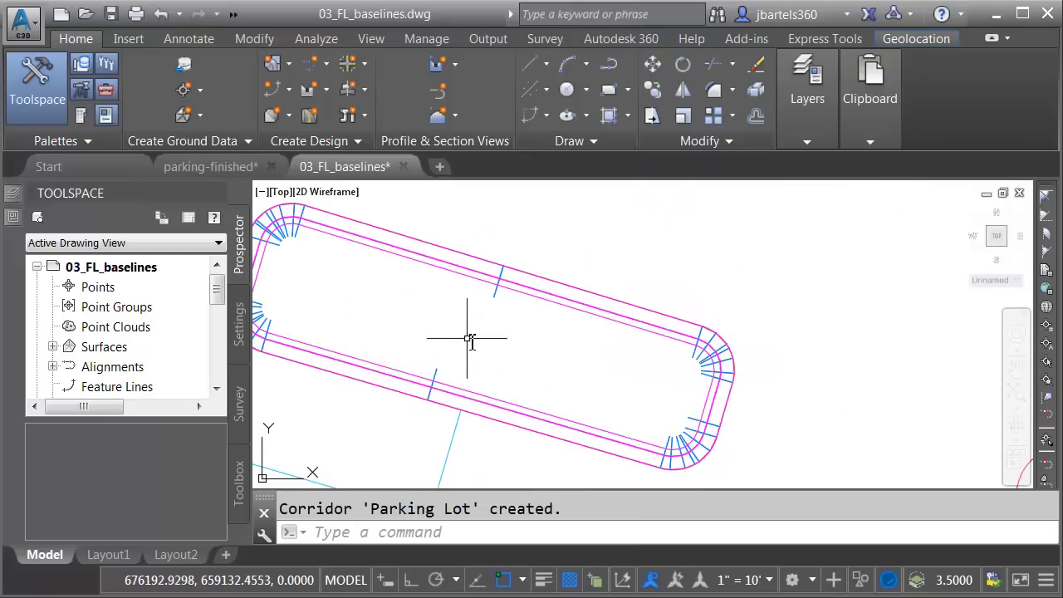
middle_drag(470, 340, 609, 357)
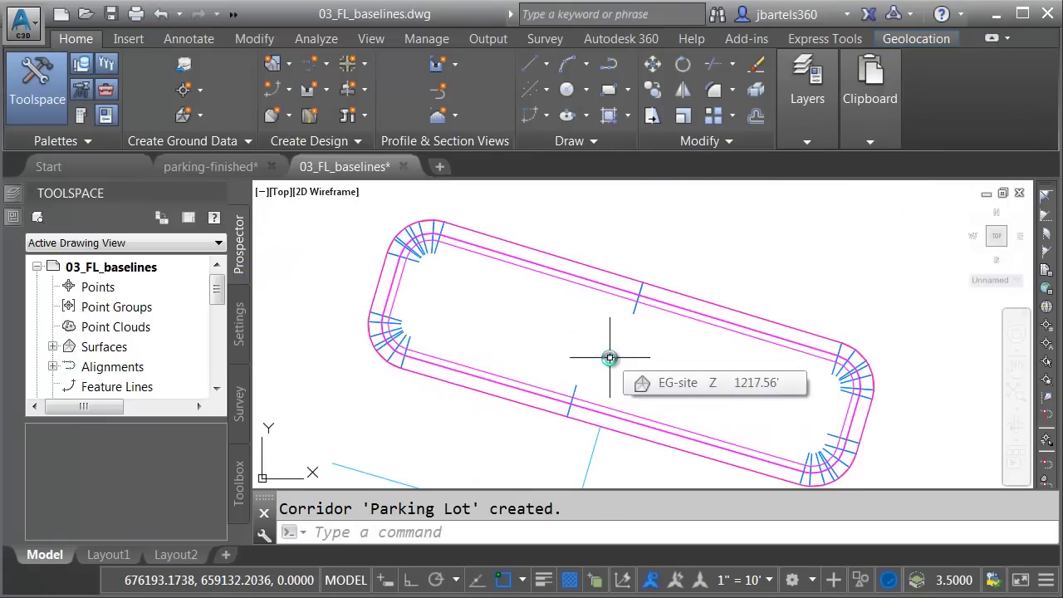
click(597, 288)
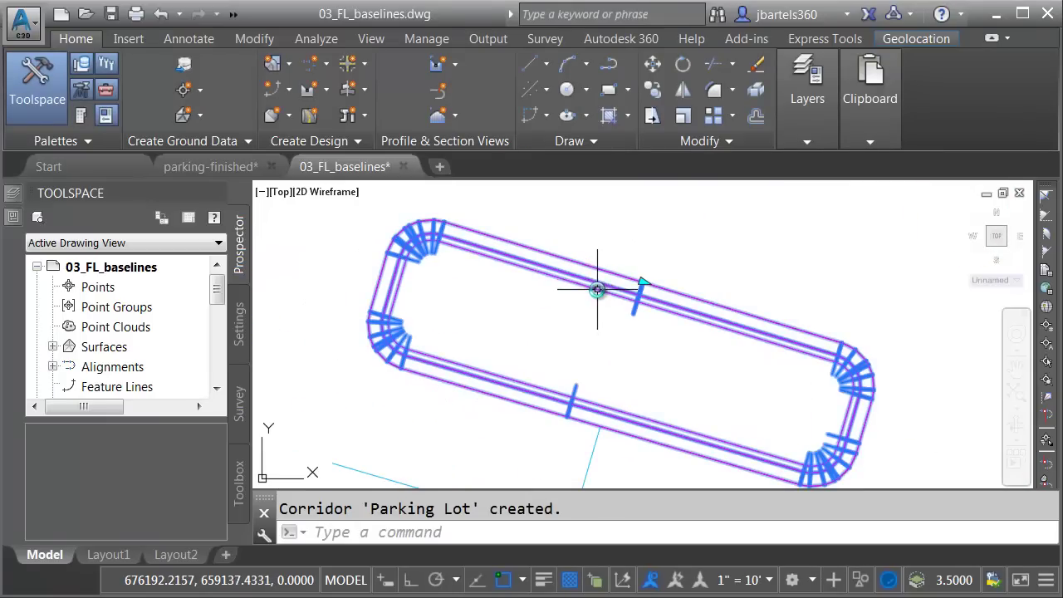
click(307, 88)
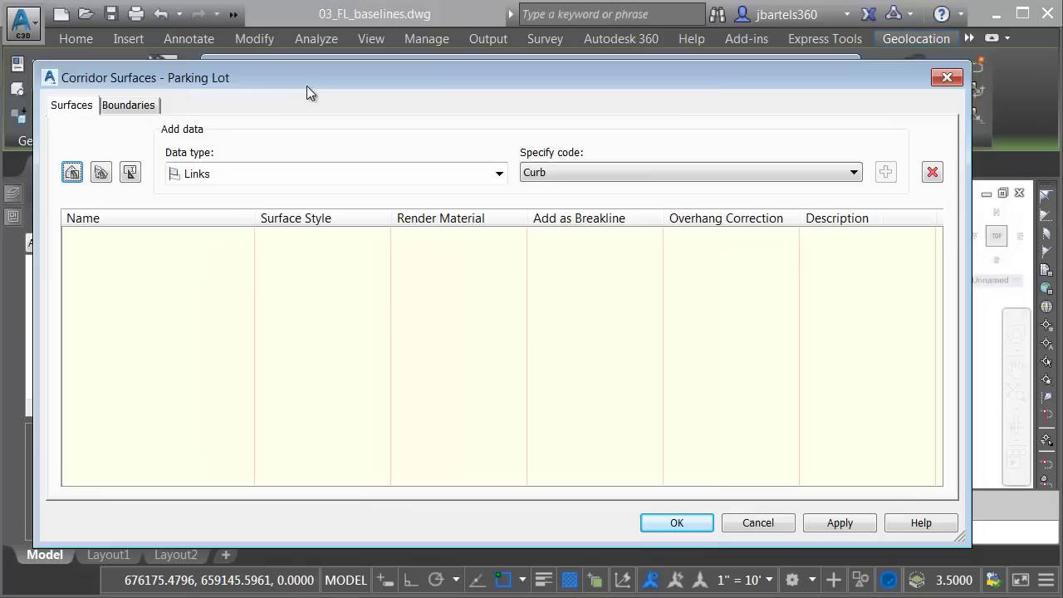
click(72, 173)
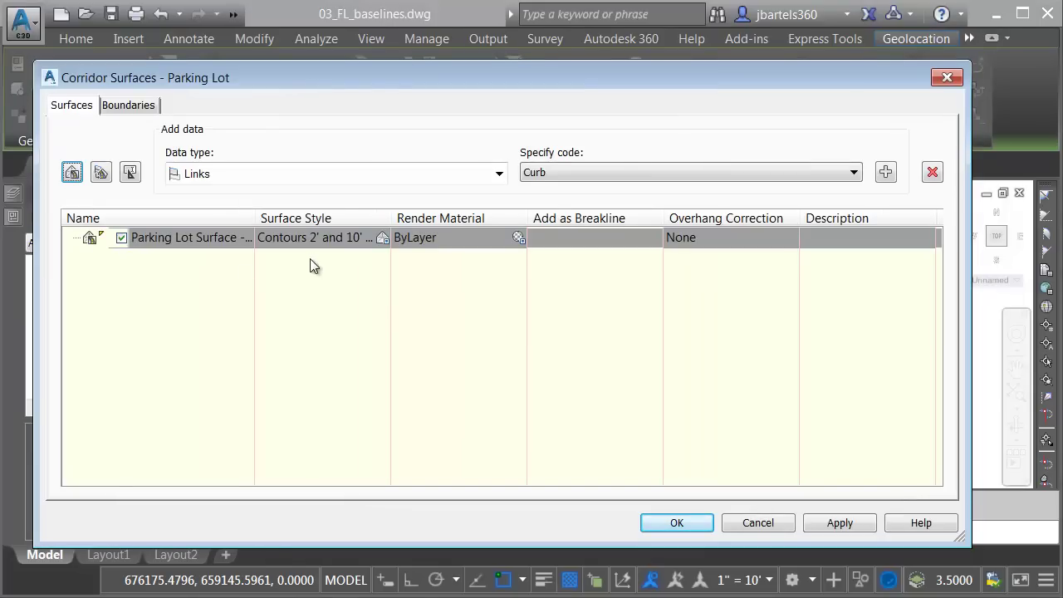
Step: Set the surface's data type to Feature Lines and add the Back_Curb code
click(499, 173)
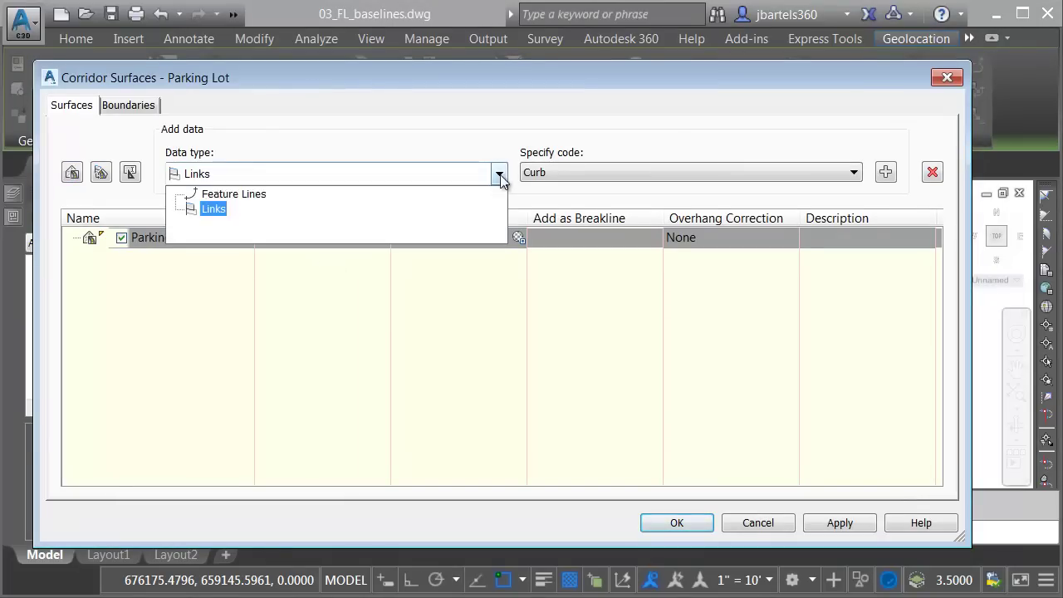
click(258, 195)
click(852, 174)
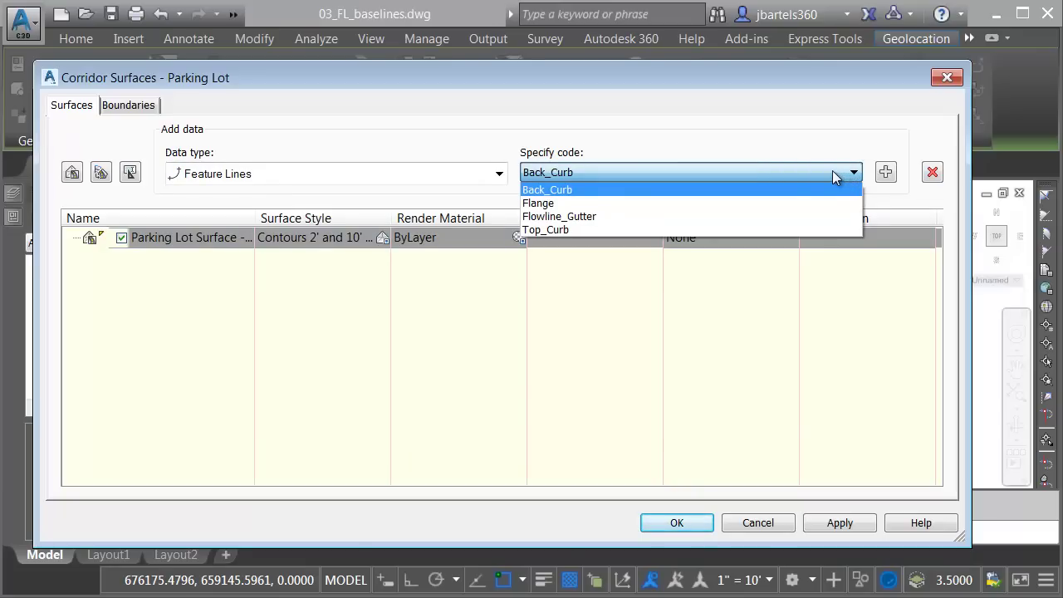
click(885, 172)
click(886, 172)
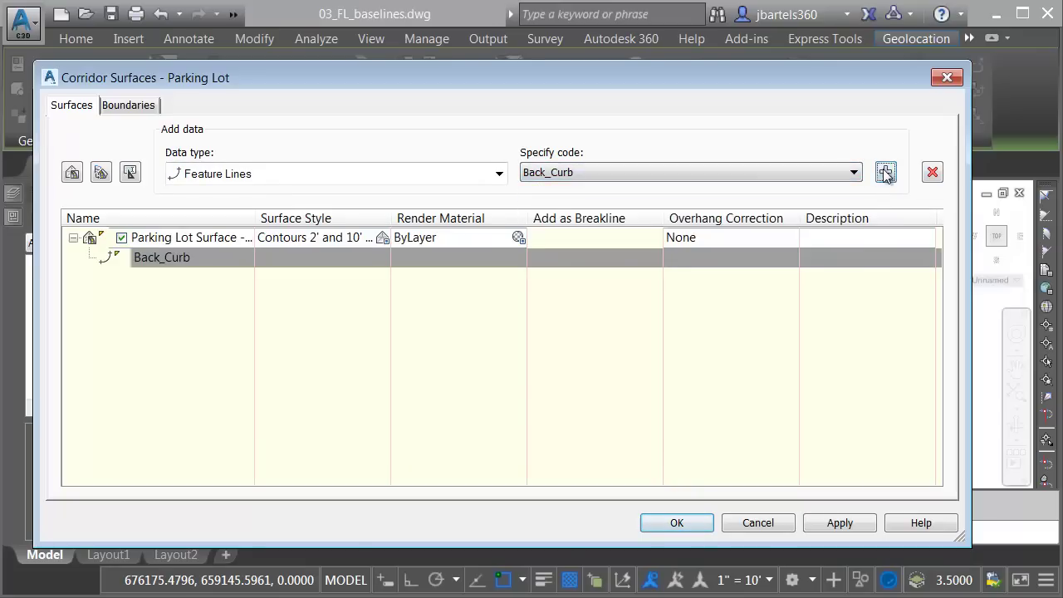
Step: Add the Flange, Flowline_Gutter and Top_Curb feature line codes to the corridor surface and accept the surface definition
click(781, 199)
click(885, 172)
click(856, 173)
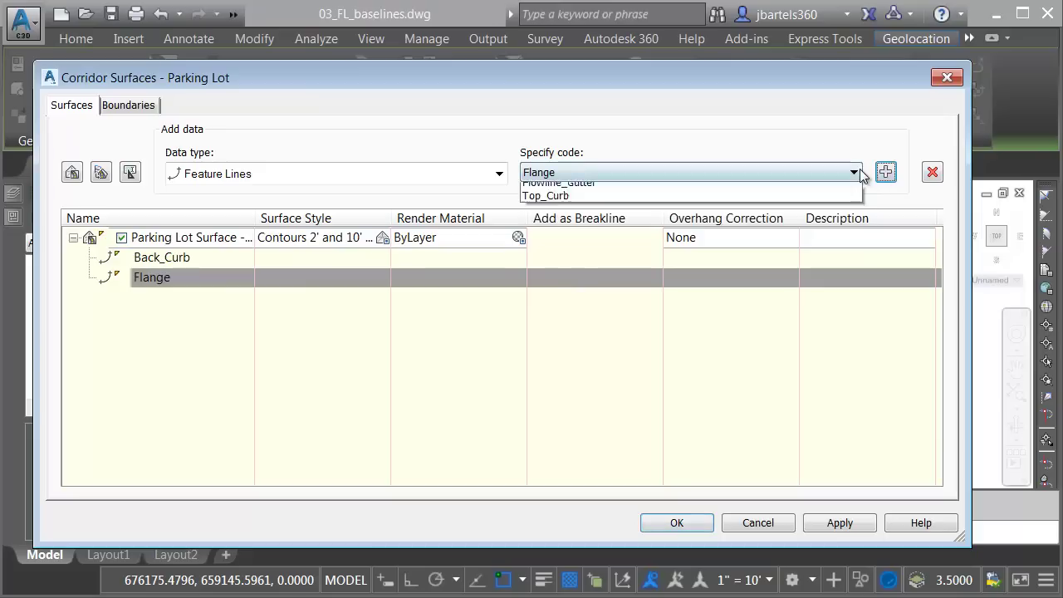
click(826, 215)
click(885, 172)
click(853, 173)
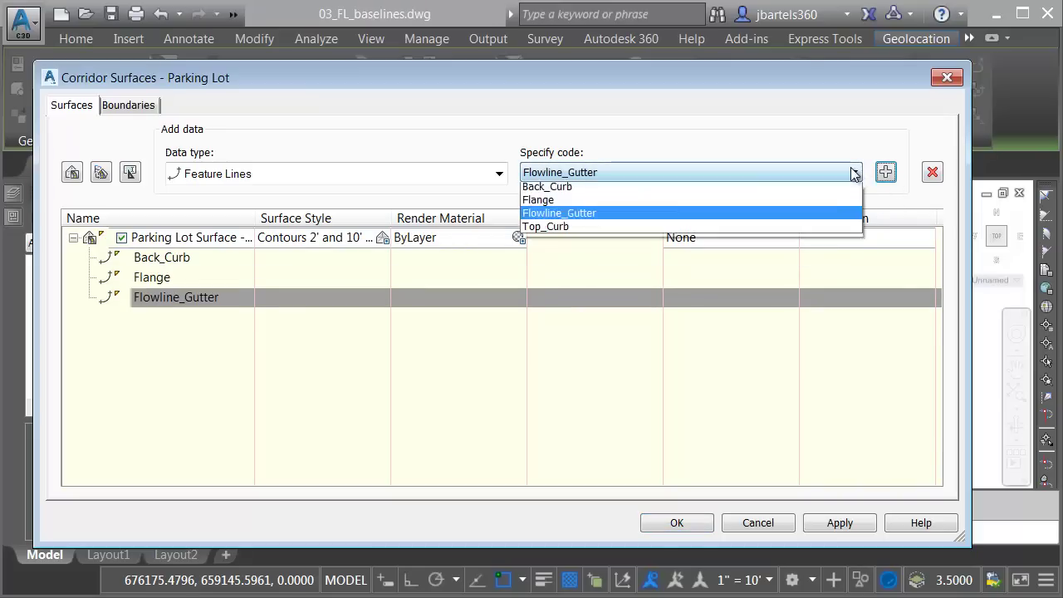
click(820, 229)
click(885, 172)
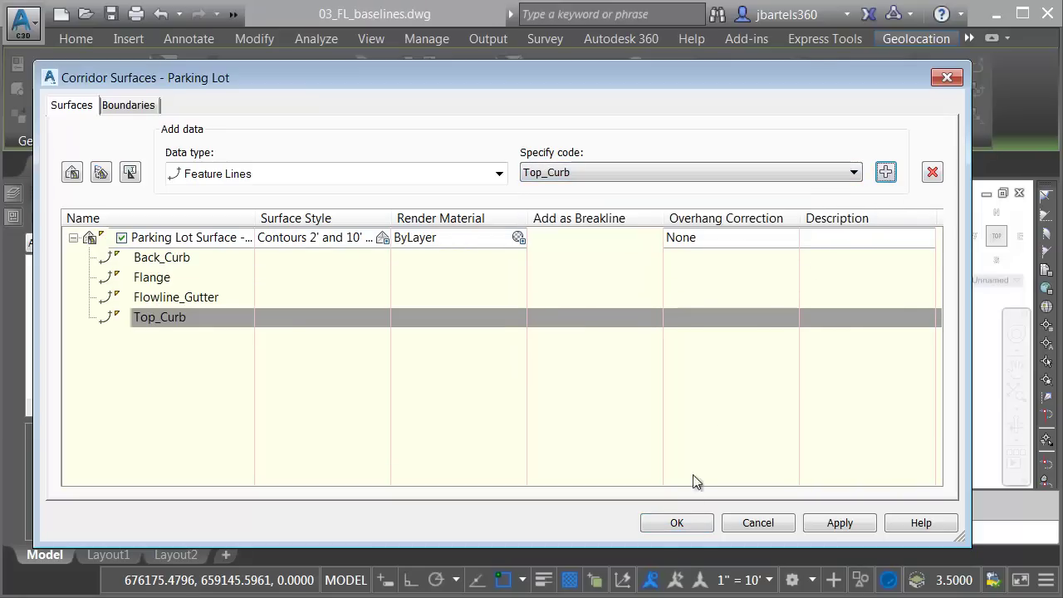
click(677, 523)
click(581, 250)
key(Escape)
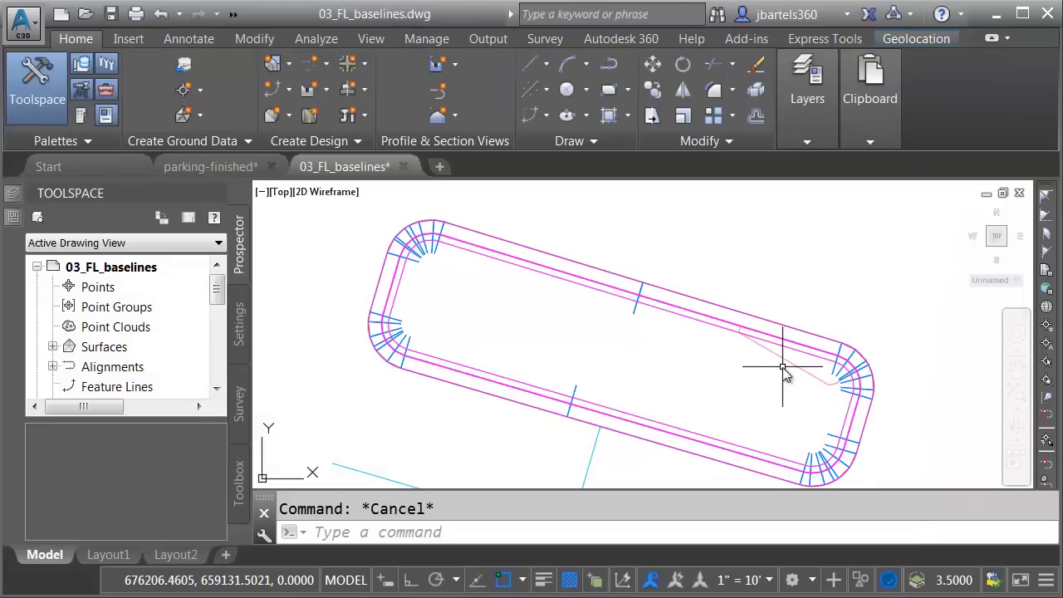
Step: Inspect the island's corridor surface in 3D in the Object Viewer, then close the viewer and clear the selection
click(776, 355)
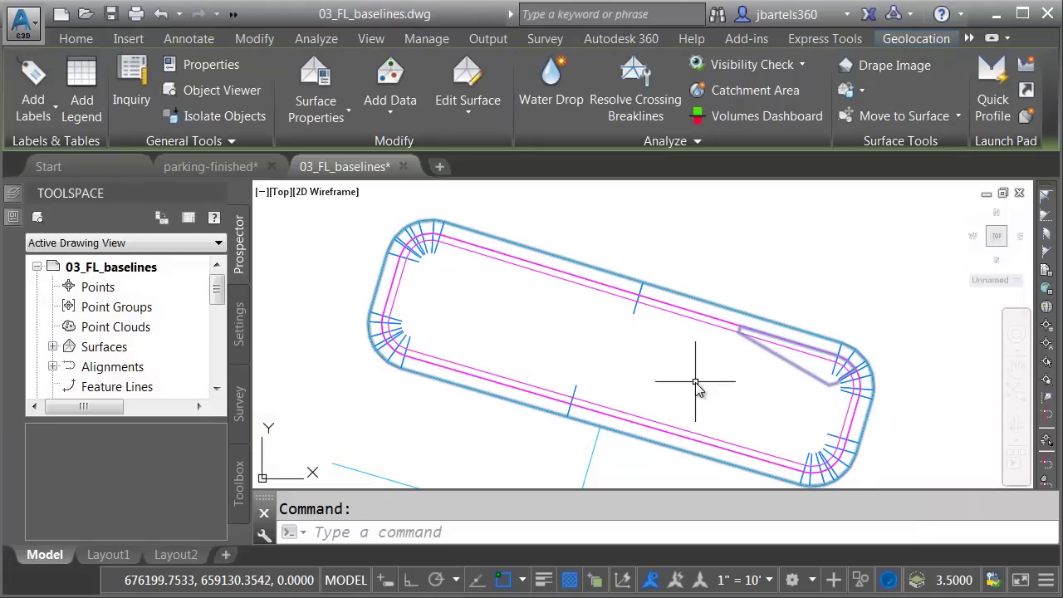
click(226, 89)
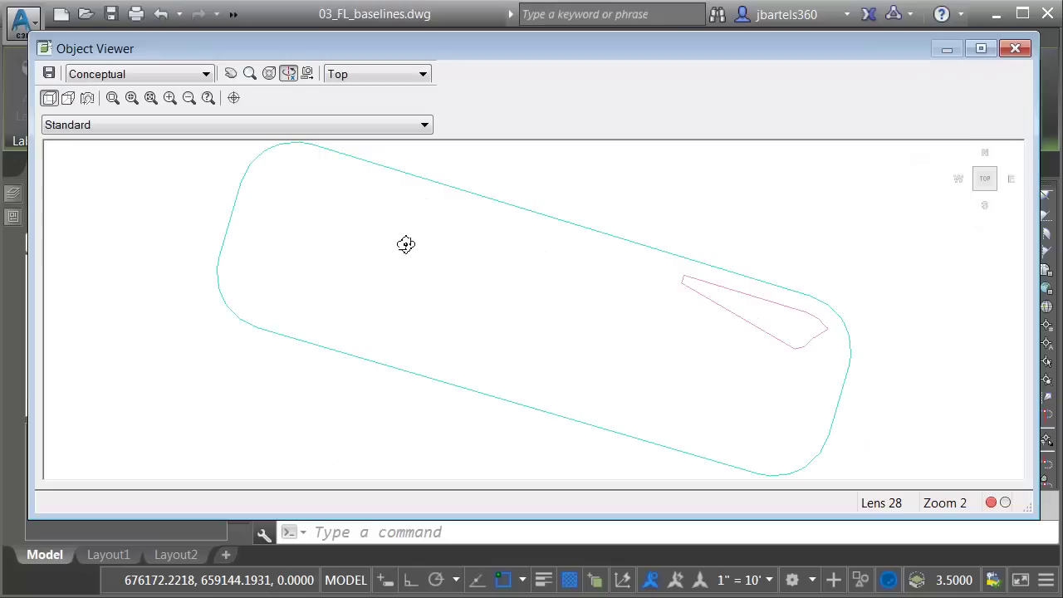
mouse_move(519, 363)
mouse_down()
mouse_move(534, 291)
mouse_move(527, 254)
mouse_move(581, 349)
mouse_move(465, 323)
mouse_move(558, 337)
mouse_up()
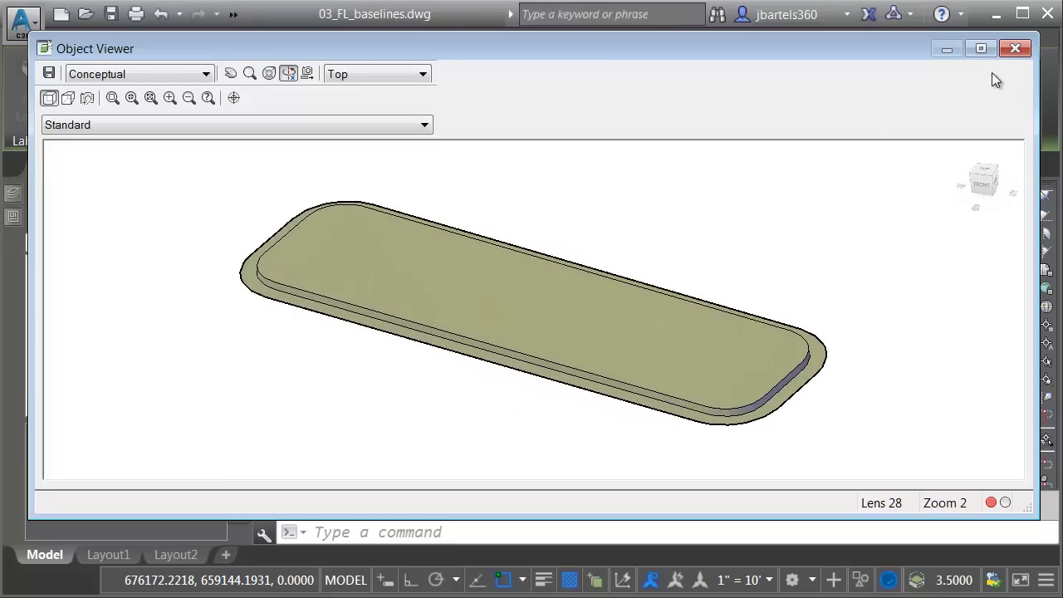
click(1015, 48)
key(Escape)
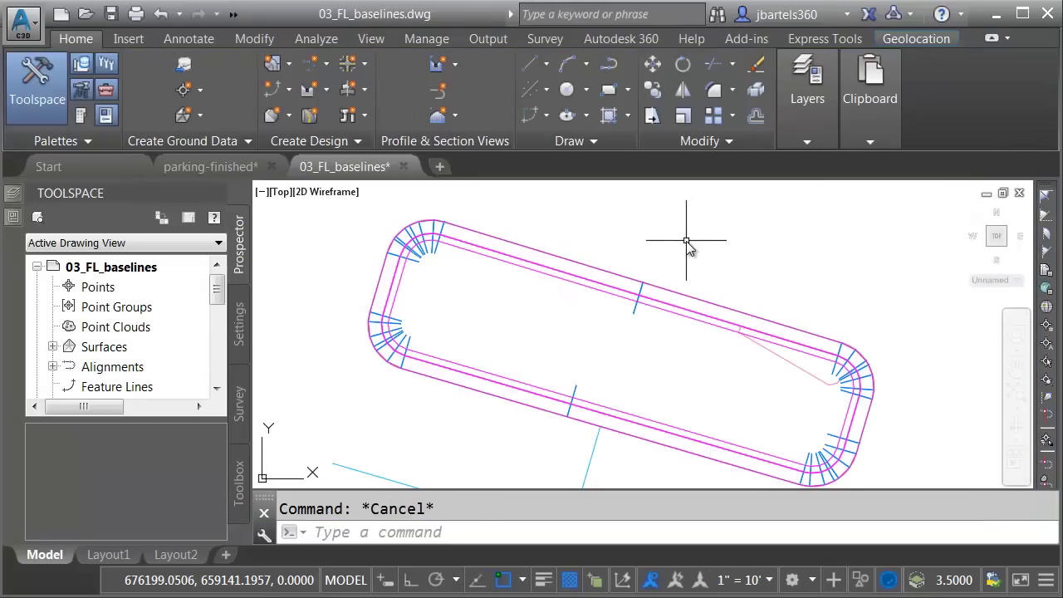
scroll(686, 241, down, 5)
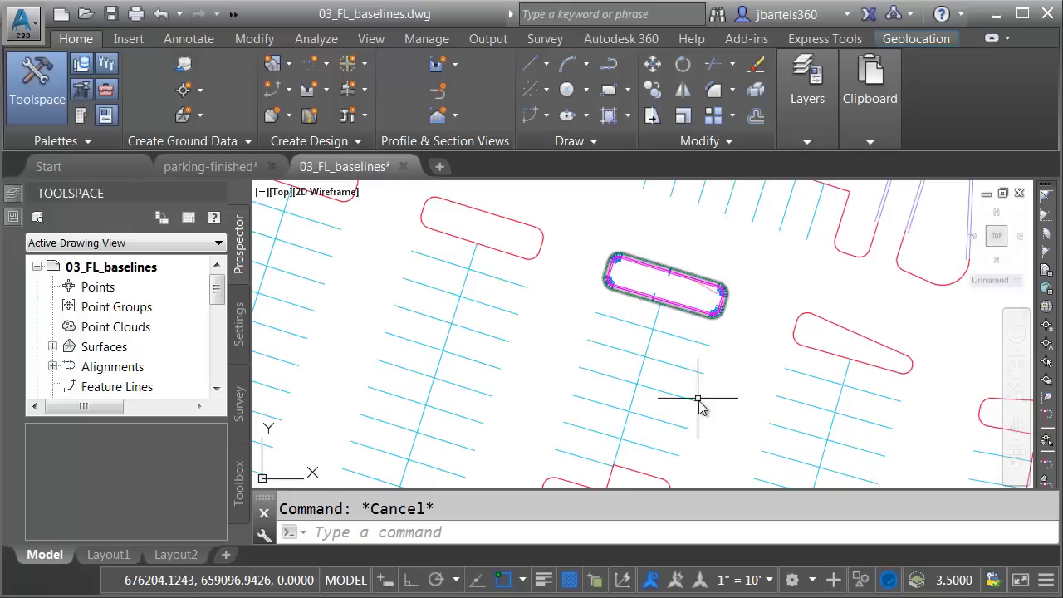
Step: Open the Parking Lot corridor's properties and add a feature line baseline from ISLAND-07, the notched island across the parking stalls
middle_drag(699, 400, 676, 340)
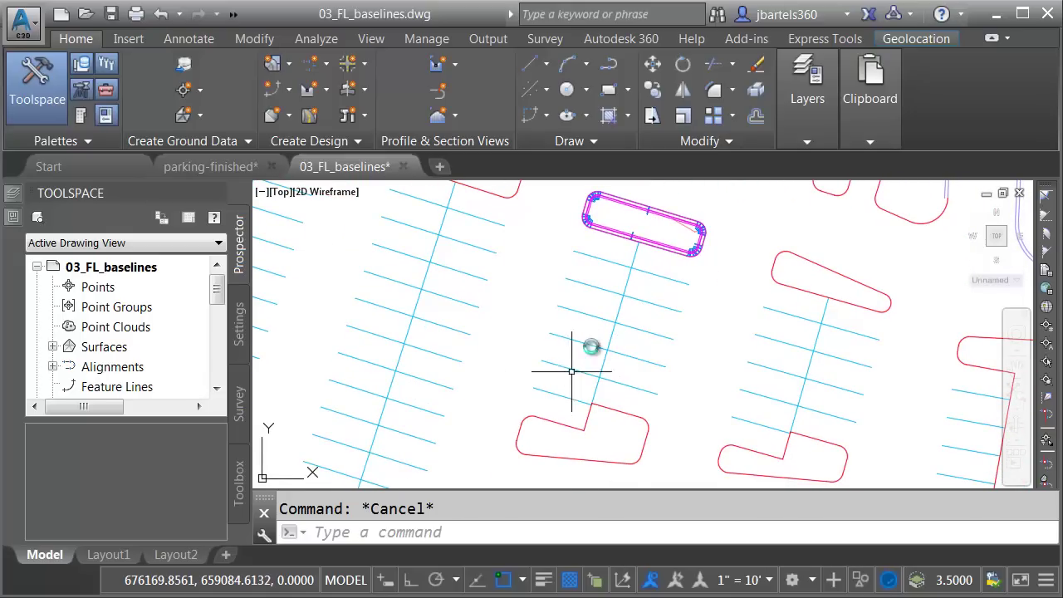
click(624, 235)
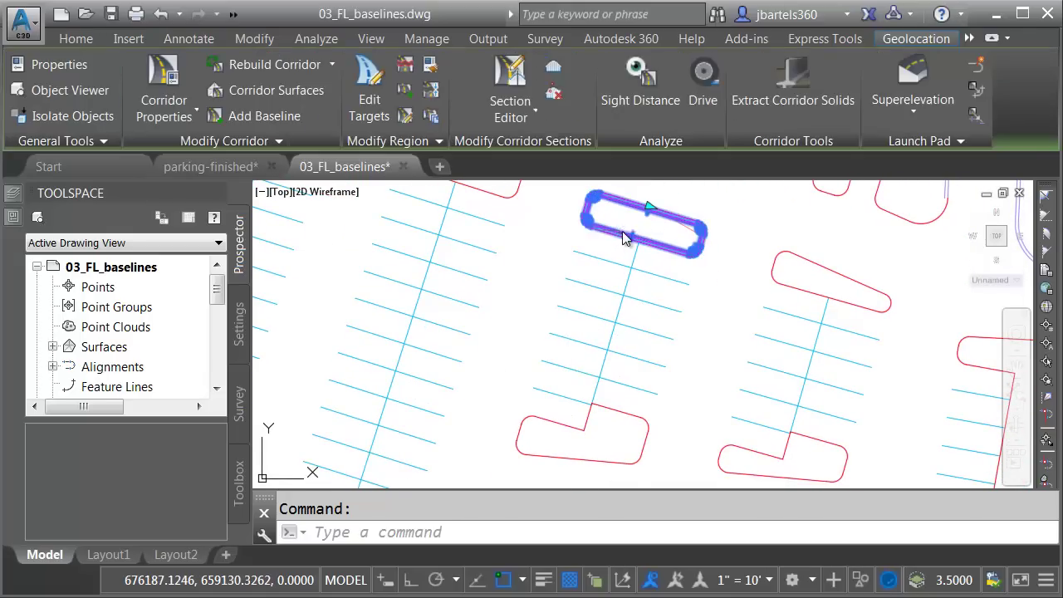
click(172, 78)
click(142, 105)
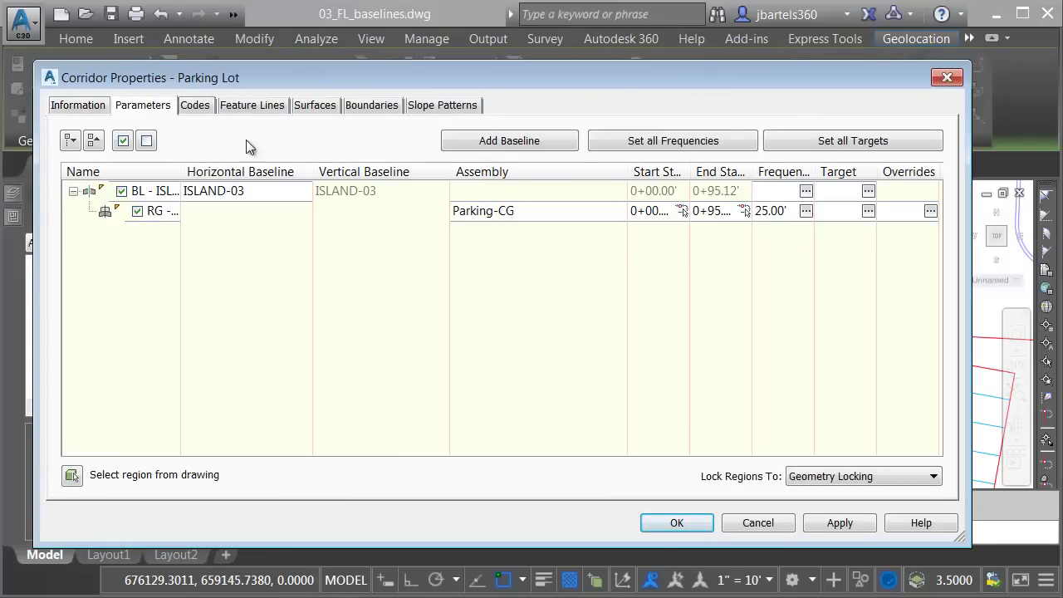
click(484, 143)
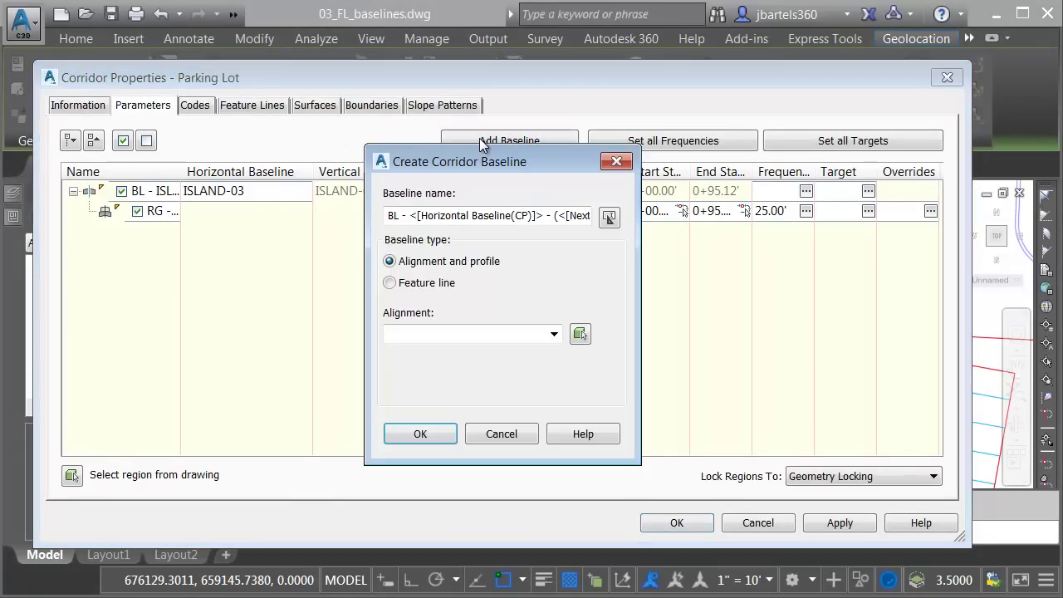
click(390, 284)
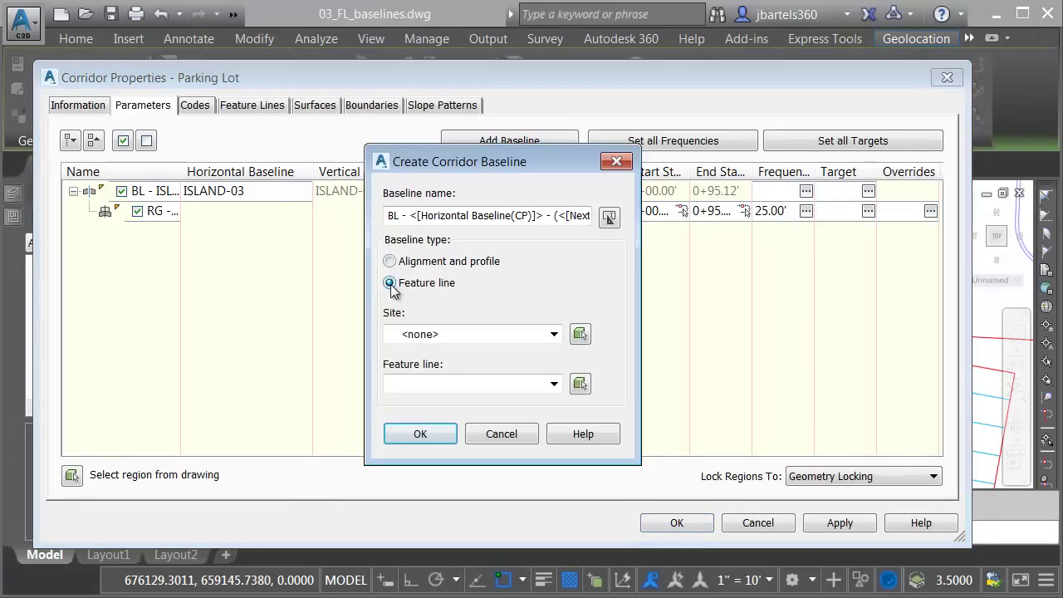
click(579, 385)
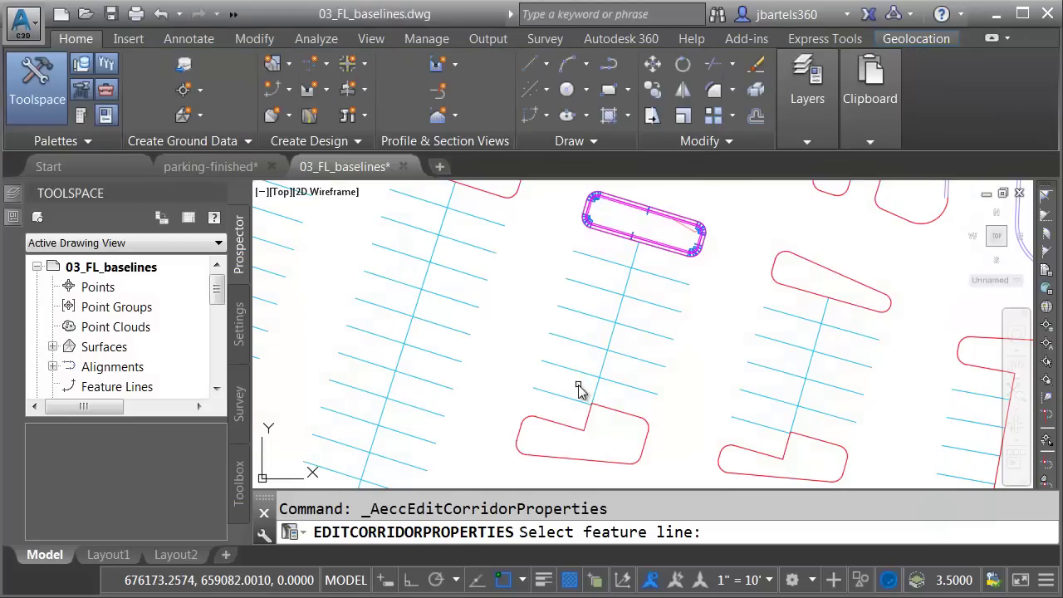
click(544, 390)
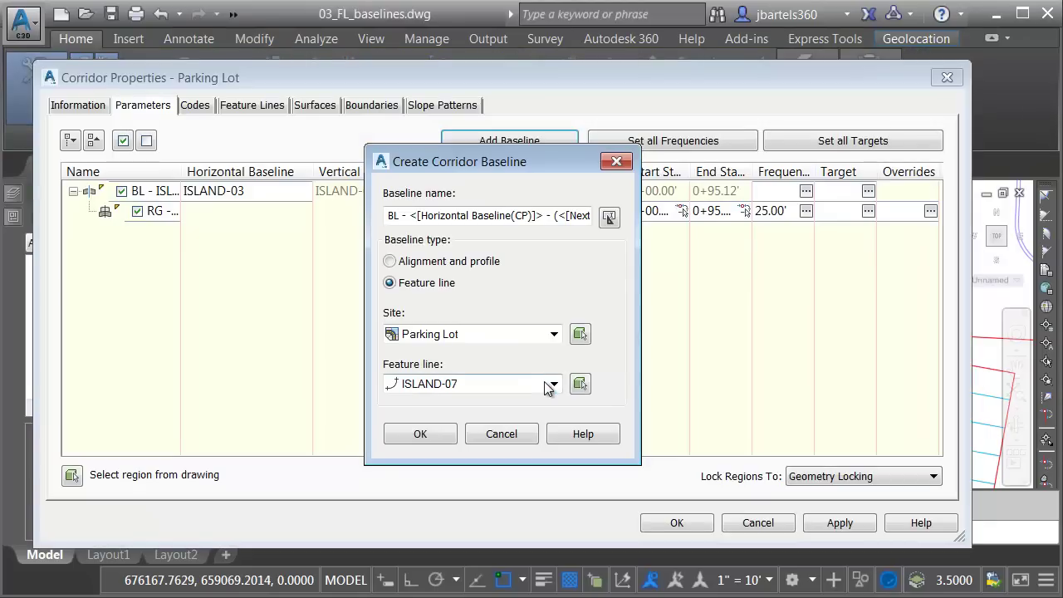
click(420, 435)
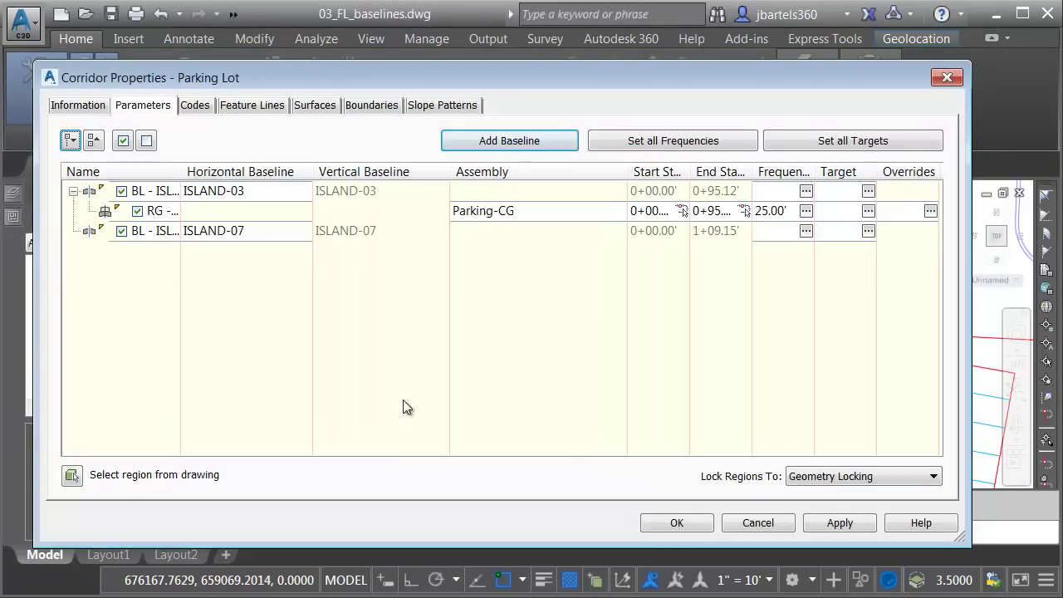
Step: Add a region with the Parking-CG assembly to the ISLAND-07 baseline and rebuild the corridor
right_click(143, 233)
click(188, 242)
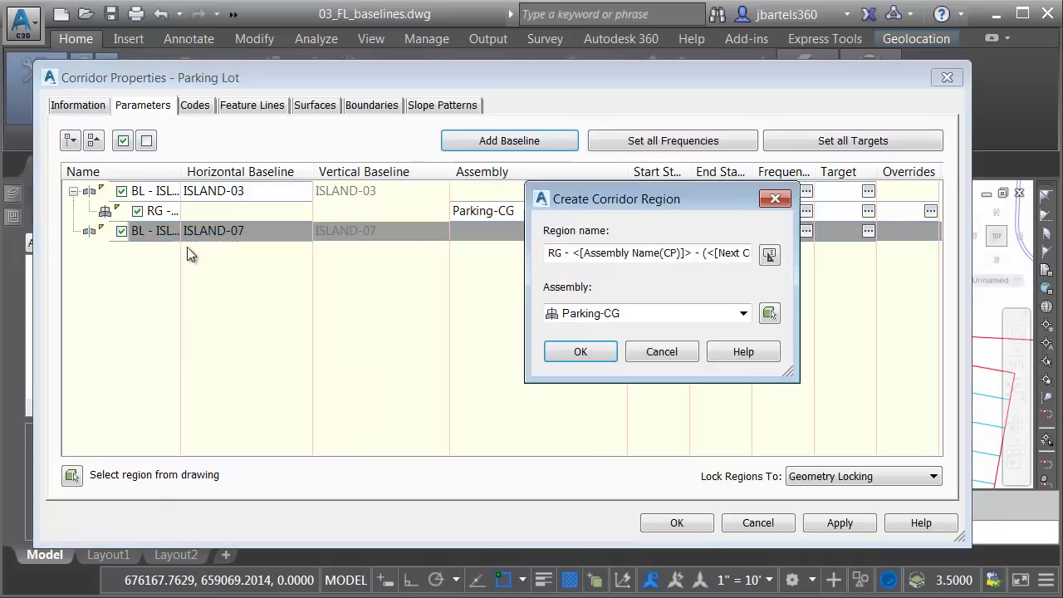
click(579, 352)
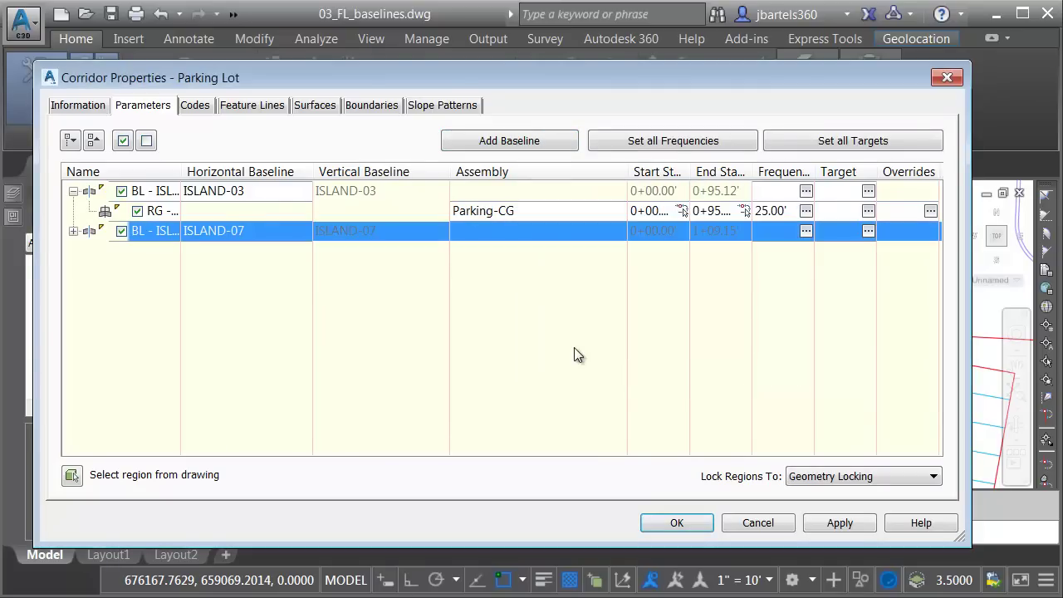
click(660, 520)
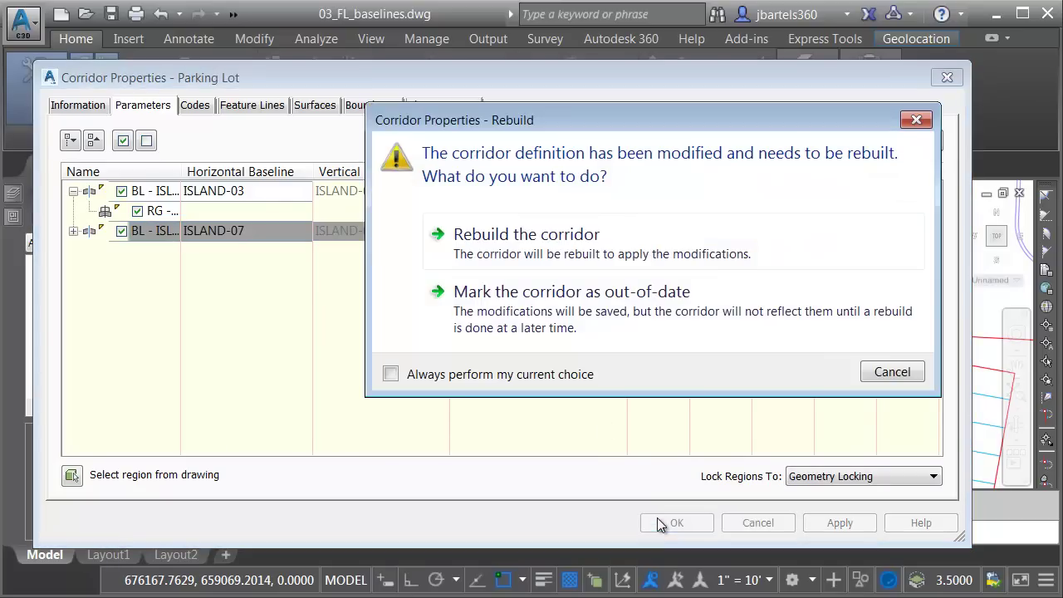
click(572, 246)
Step: Examine how the corridor lines and the surface resolve at the inner and outer corners of the notched island
scroll(604, 432, up, 3)
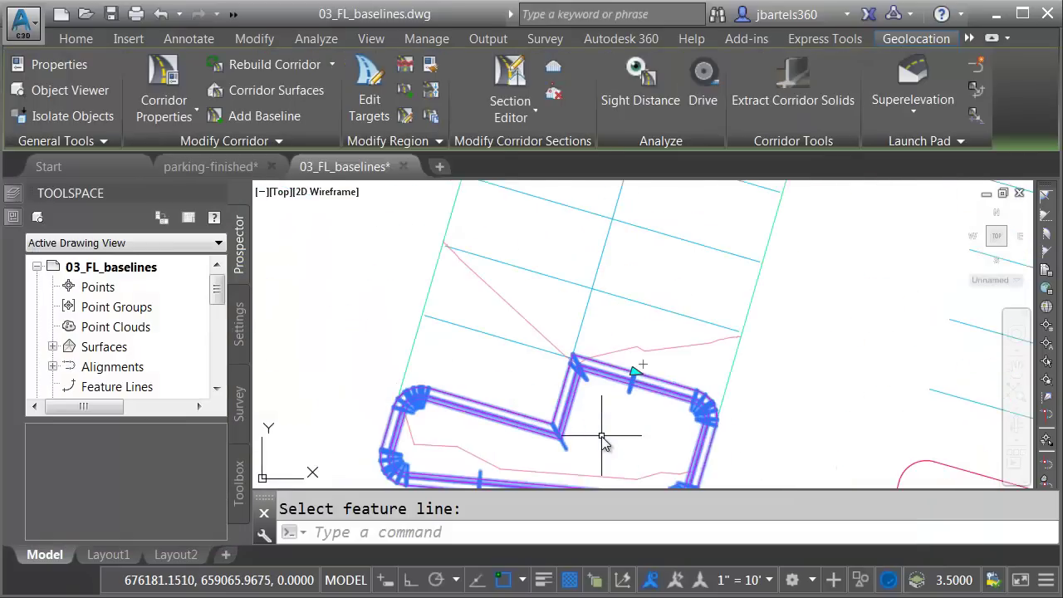
scroll(601, 436, up, 2)
key(Escape)
scroll(587, 436, up, 3)
middle_drag(586, 435, 605, 429)
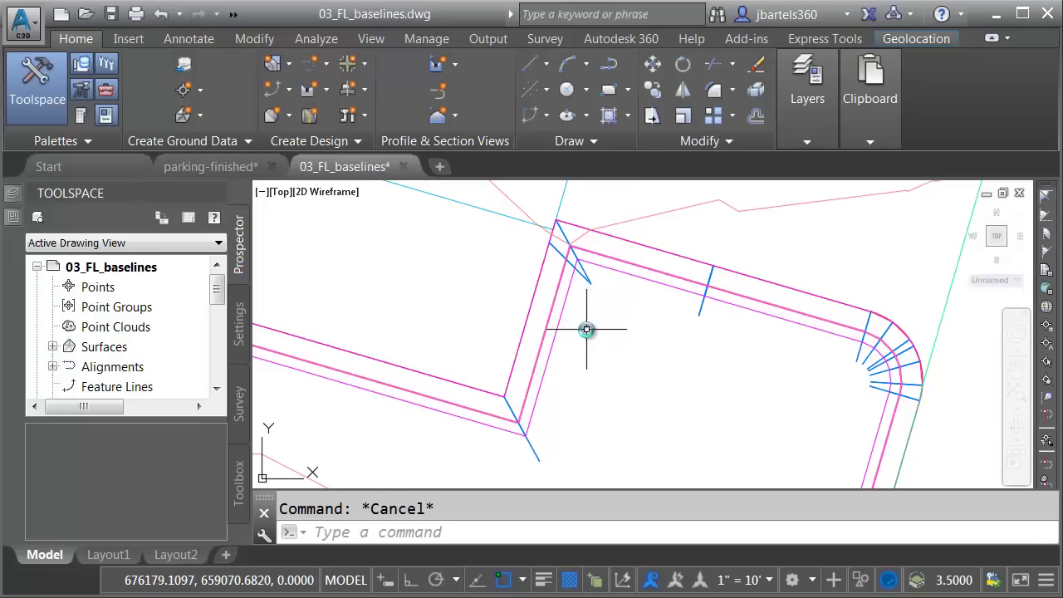
mouse_move(588, 330)
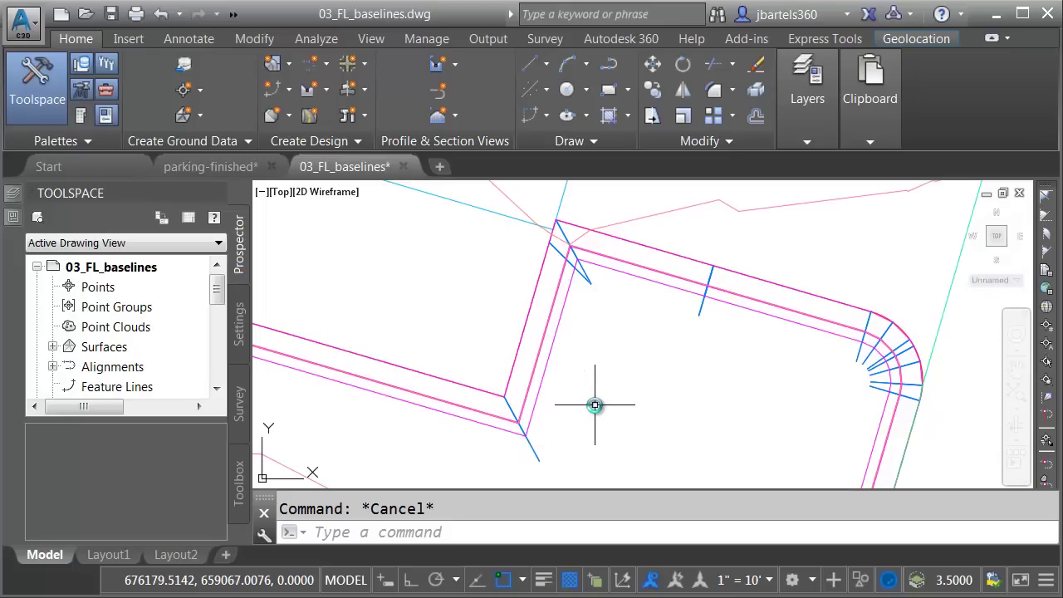
mouse_move(595, 406)
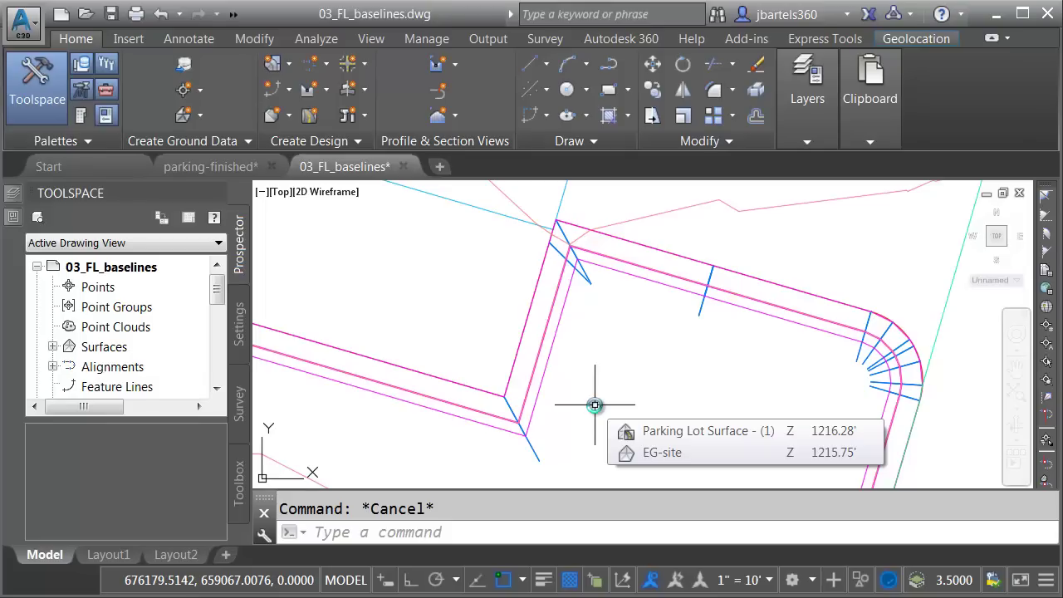
scroll(590, 397, down, 3)
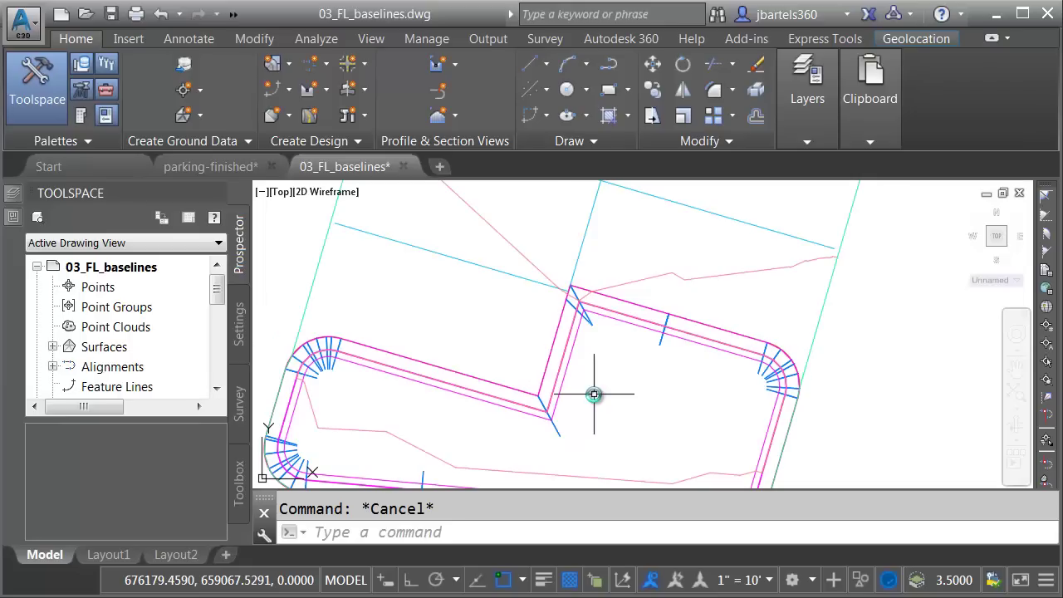
Step: Inspect the corridor surface spanning the two islands in 3D in the Object Viewer, then close it and clear the selection
click(623, 283)
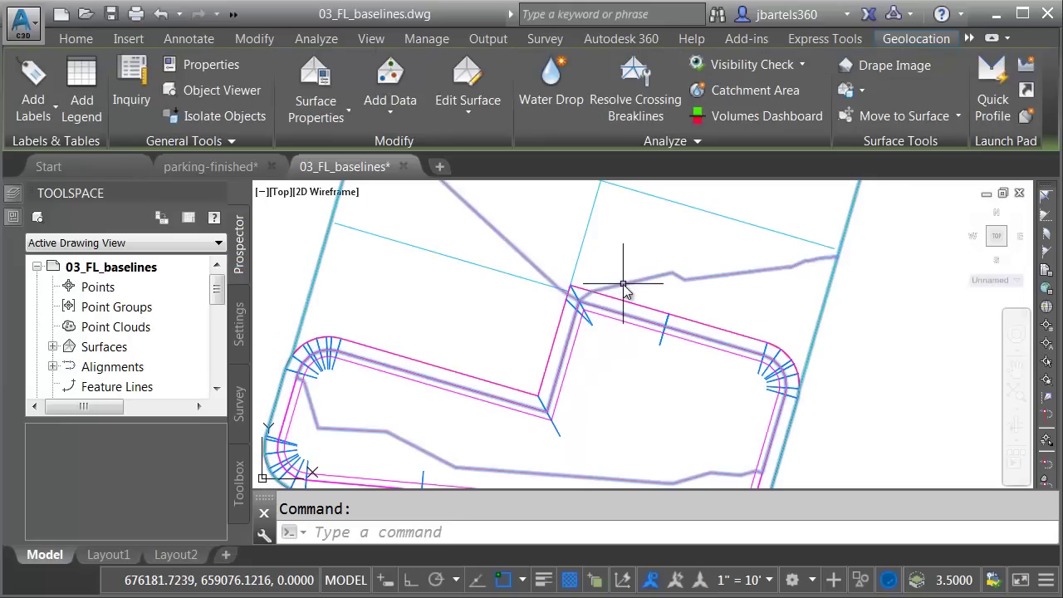
click(212, 89)
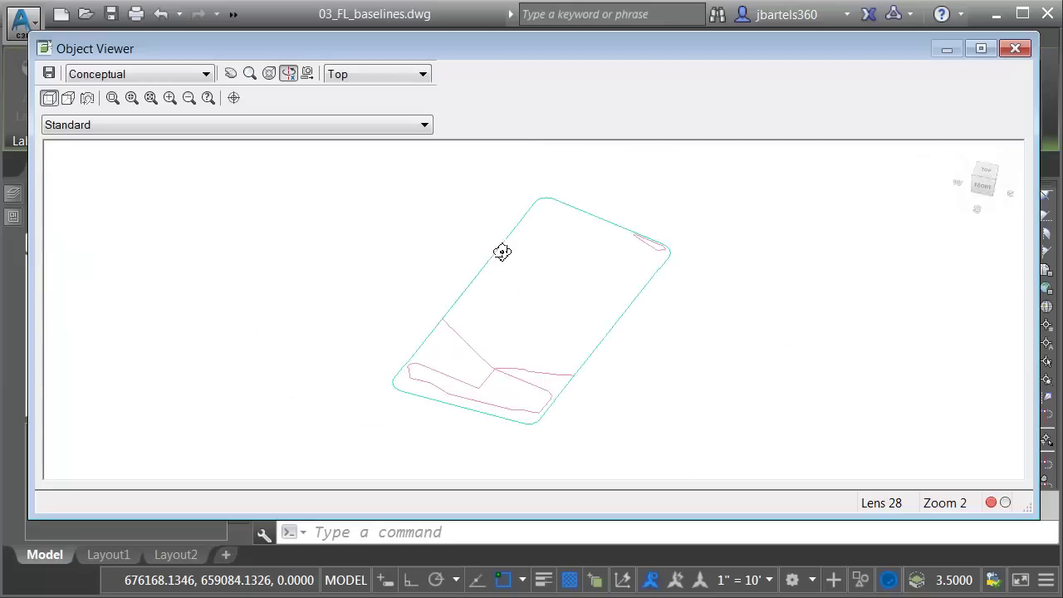
mouse_move(500, 246)
mouse_down()
mouse_move(543, 373)
mouse_move(516, 348)
mouse_move(465, 335)
mouse_move(523, 363)
mouse_move(573, 366)
mouse_up()
scroll(537, 352, up, 5)
click(1014, 50)
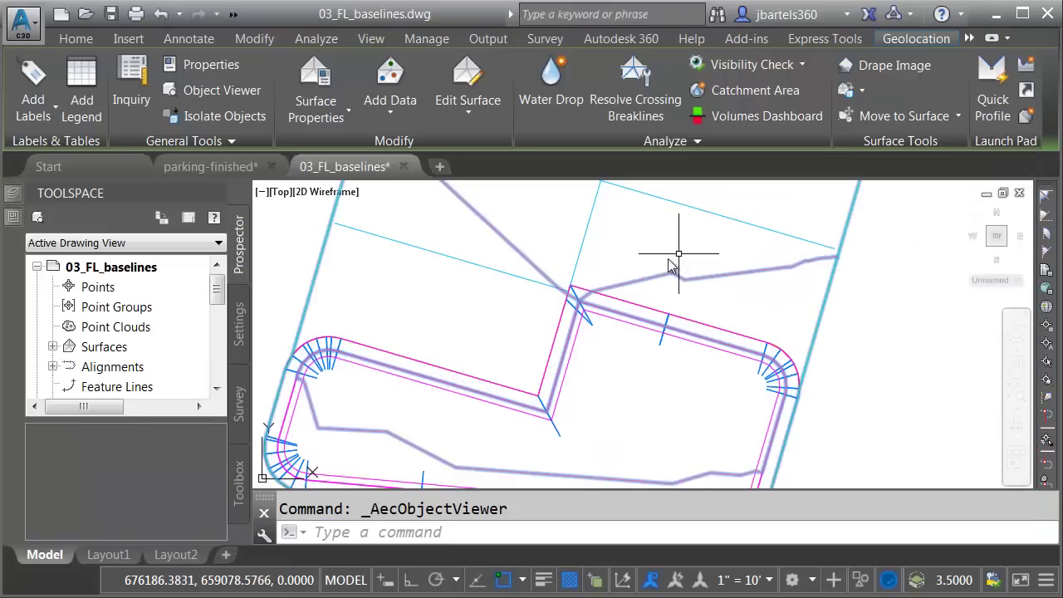
key(Escape)
Step: Add a third feature line baseline to the Parking Lot corridor from ISLAND-04, the tapered island in the neighbouring stall row
scroll(648, 260, down, 3)
scroll(698, 249, down, 2)
mouse_move(742, 238)
middle_down()
mouse_move(573, 334)
mouse_move(542, 377)
middle_up()
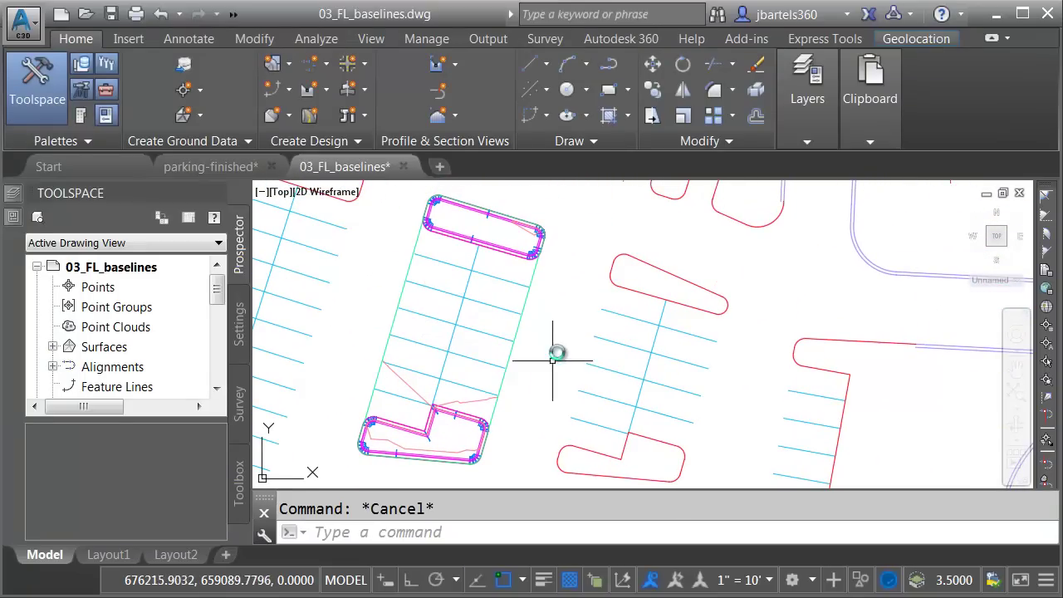
click(506, 244)
click(167, 89)
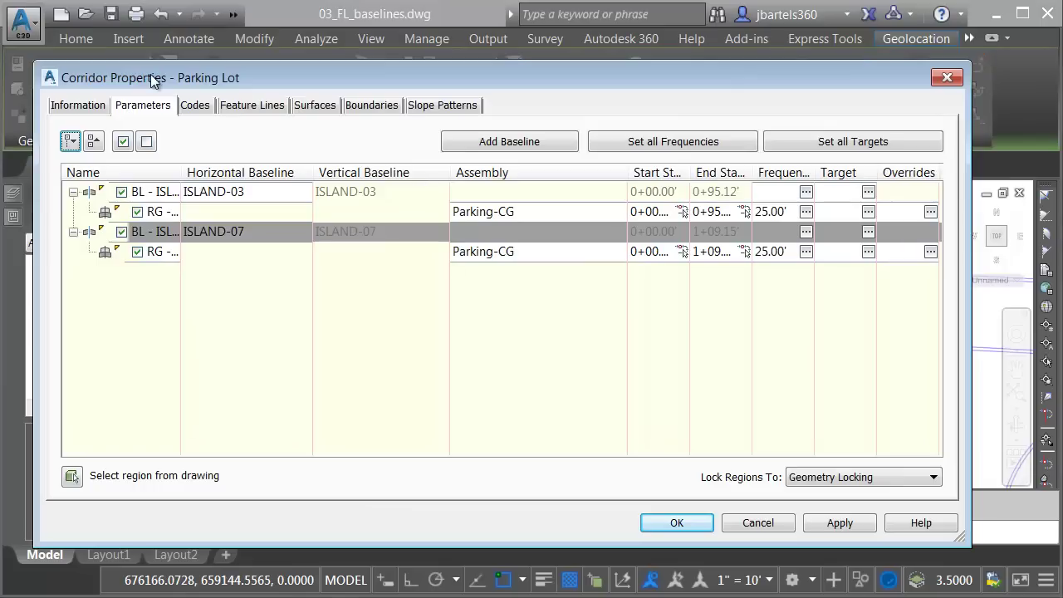
click(479, 143)
click(391, 282)
click(580, 384)
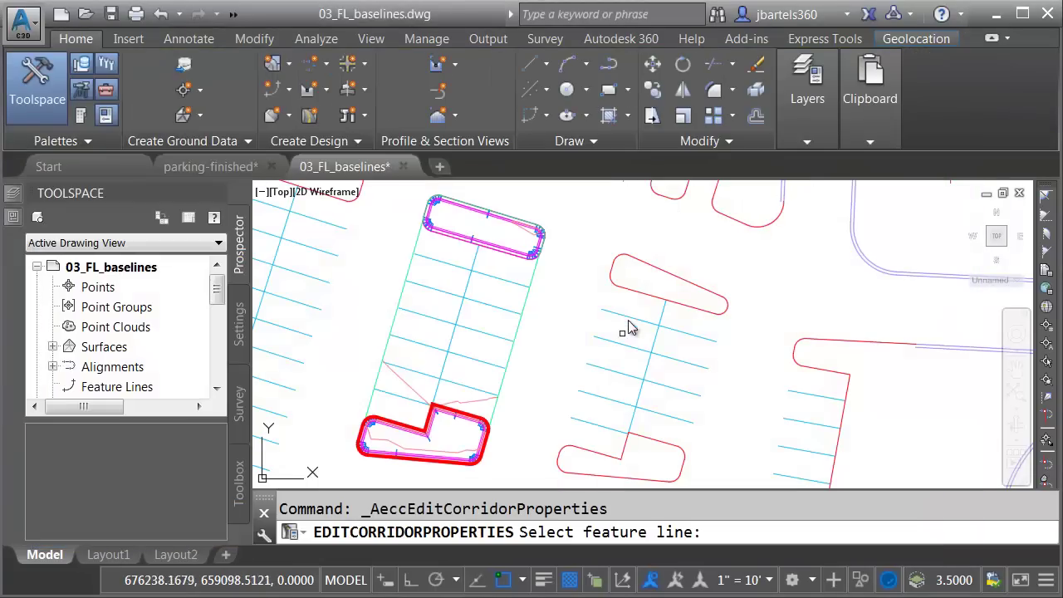
click(617, 314)
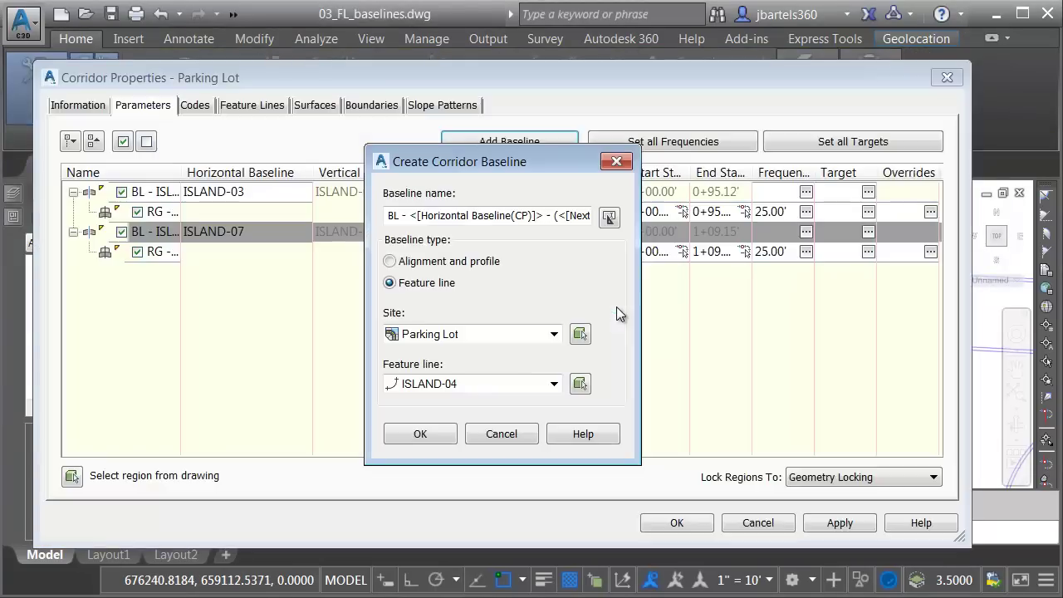
click(440, 434)
Step: Add a region with the Parking-CG assembly to the ISLAND-04 baseline and rebuild the corridor
right_click(150, 273)
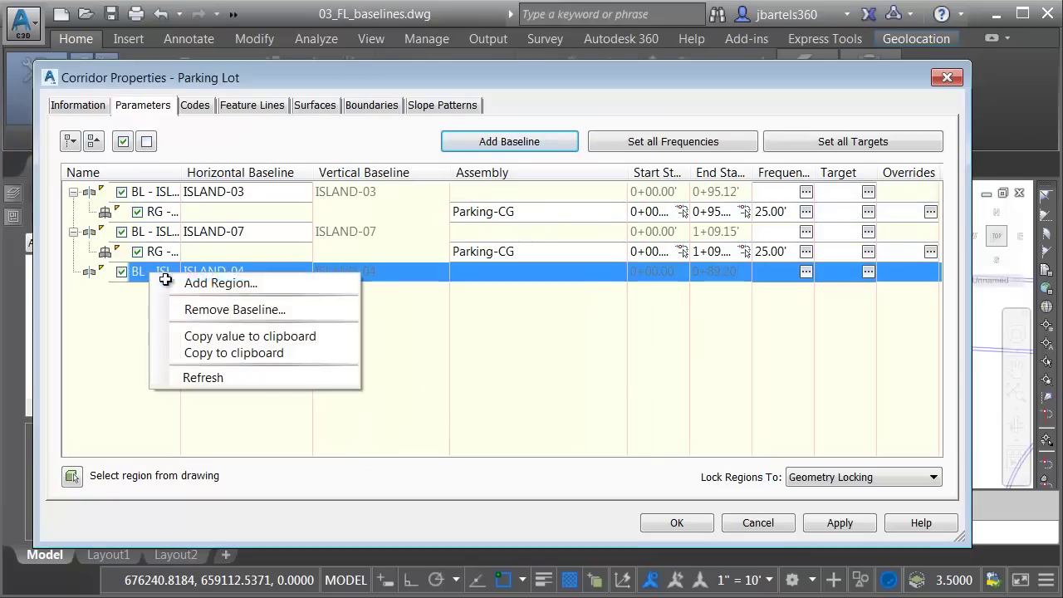
click(199, 283)
click(558, 347)
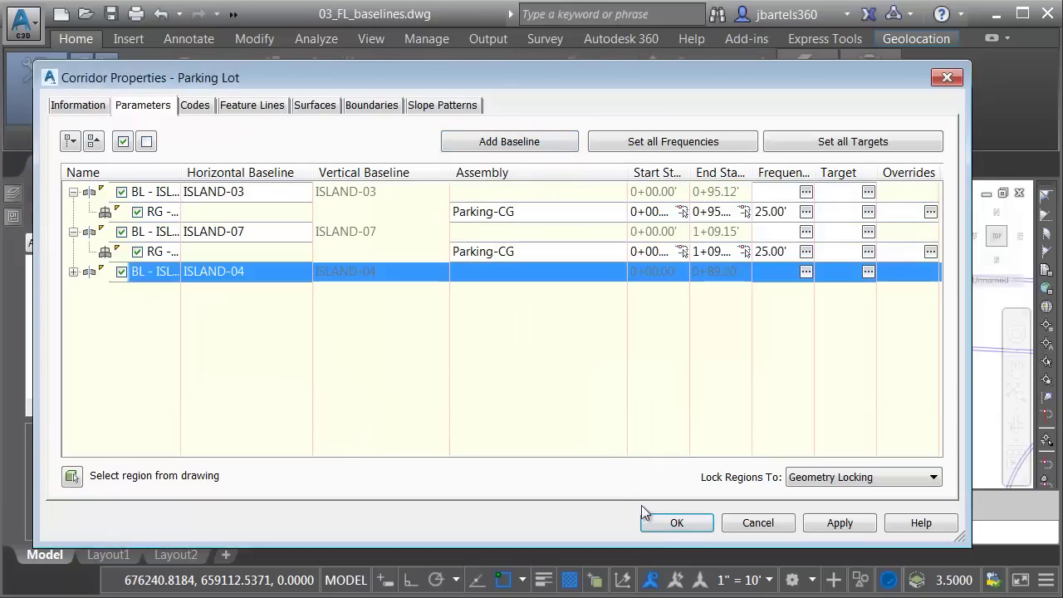
click(653, 515)
click(532, 238)
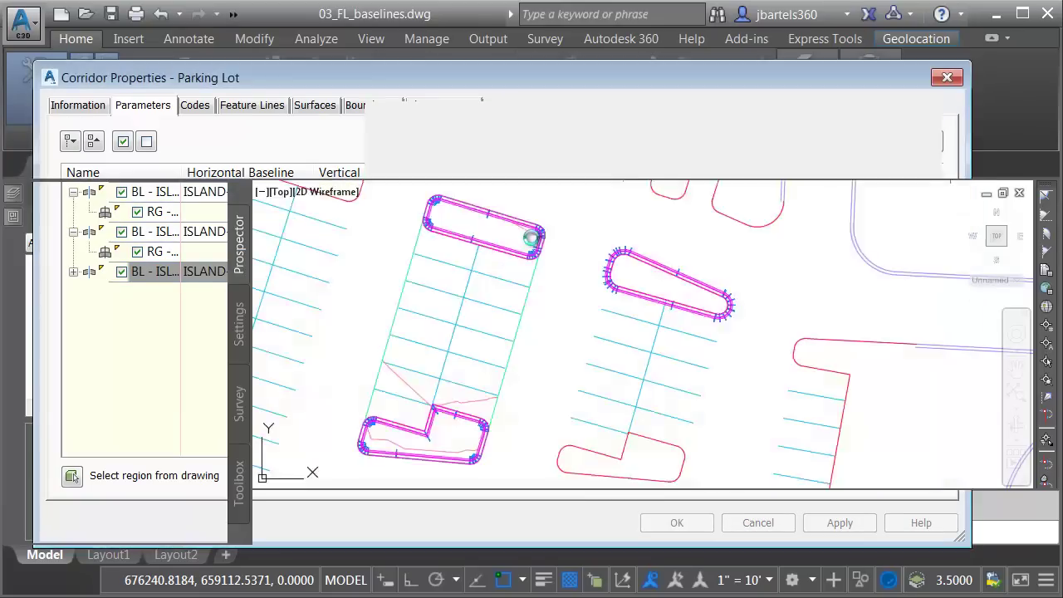
Step: Orbit the three-island corridor surface in the Object Viewer to check the curbs, then close the viewer and deselect the surface
click(561, 384)
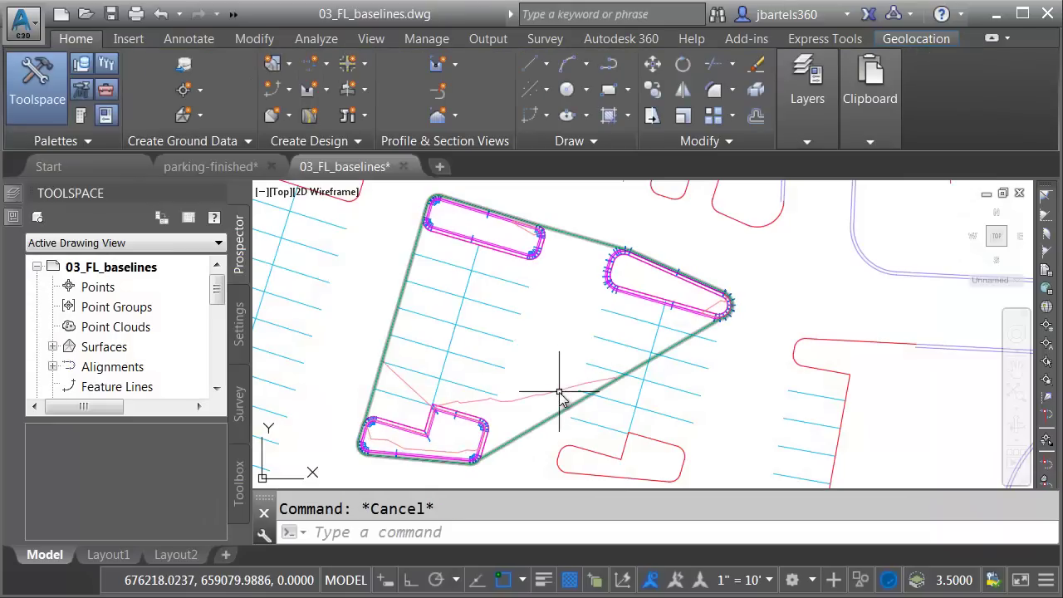
click(221, 91)
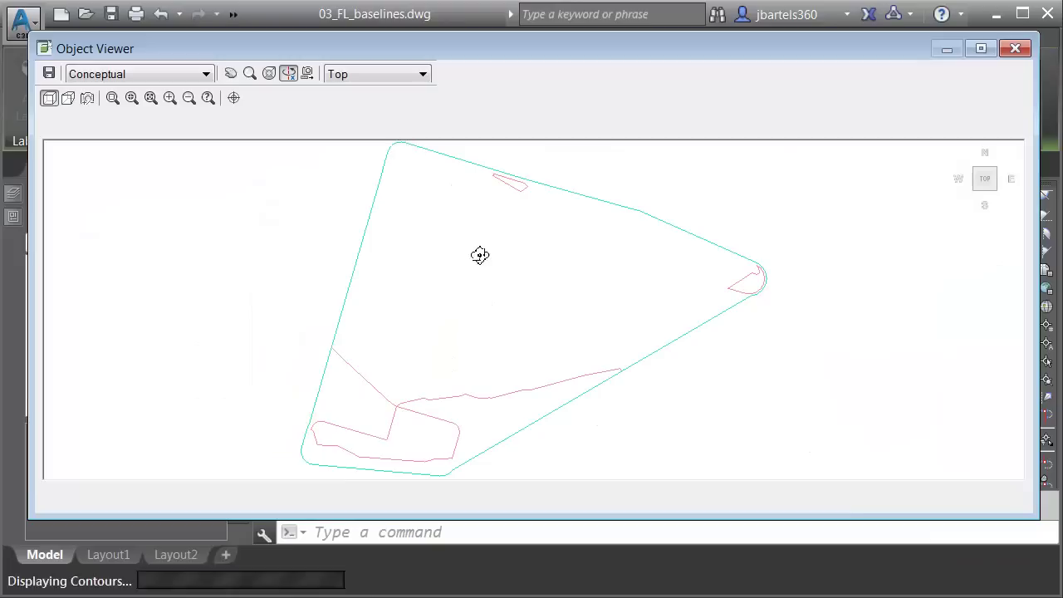
mouse_move(536, 358)
mouse_down()
mouse_move(529, 271)
mouse_move(570, 249)
mouse_move(648, 258)
mouse_move(539, 373)
mouse_up()
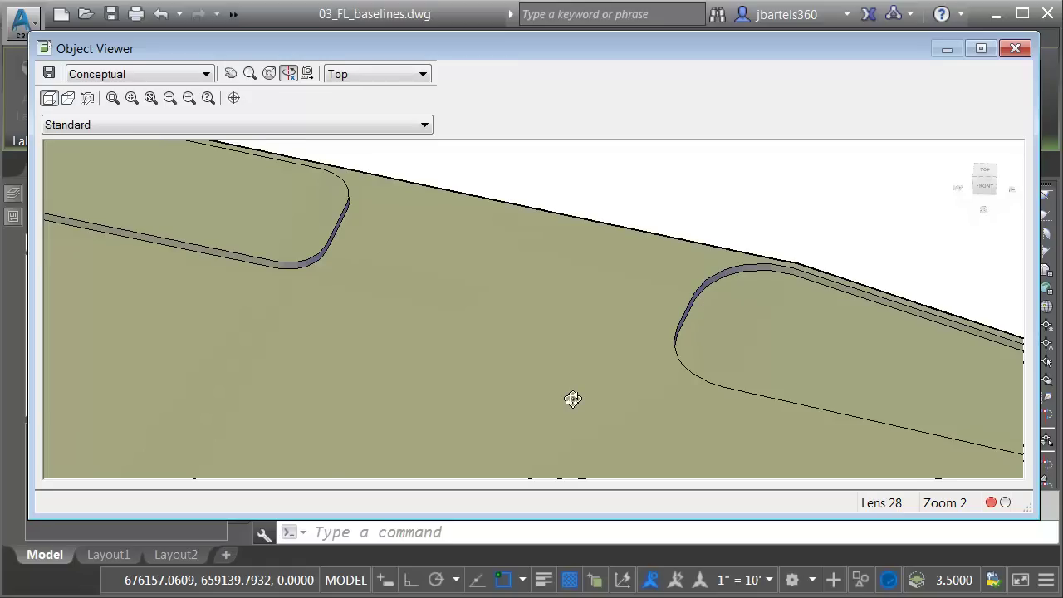
mouse_move(573, 399)
mouse_down()
mouse_move(576, 371)
mouse_move(621, 368)
mouse_move(565, 382)
mouse_move(685, 355)
mouse_up()
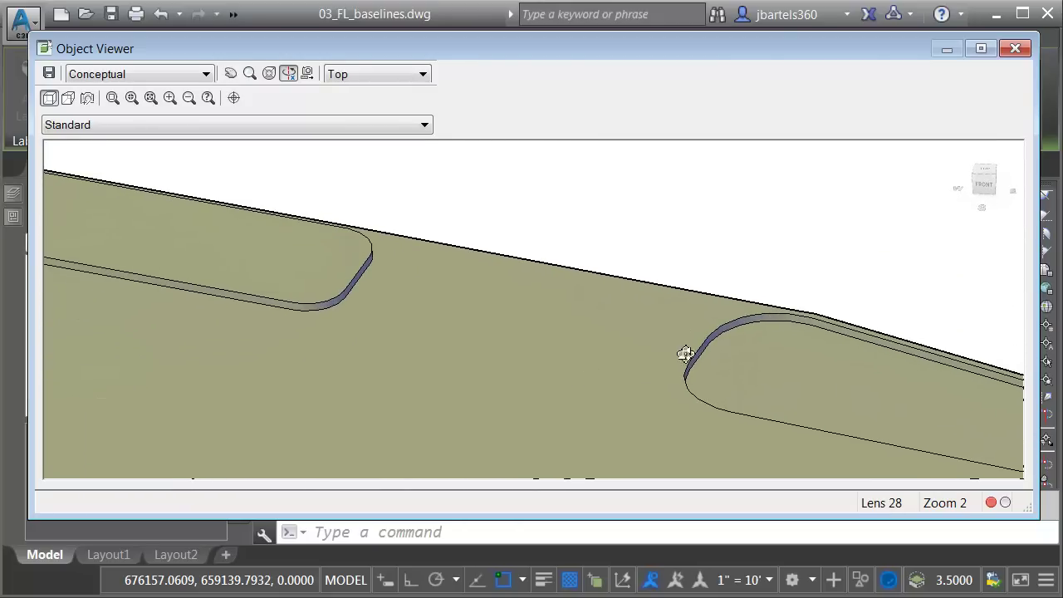
click(1014, 50)
key(Escape)
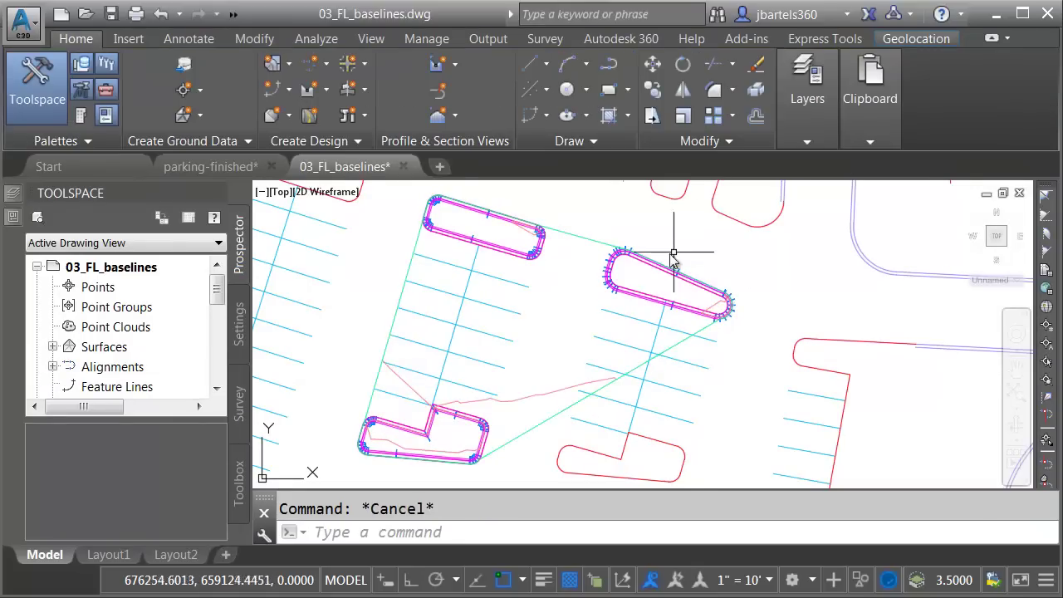
Step: Send the corridor to the back of the display order around the tapered island and clear the selection
scroll(665, 256, up, 4)
click(602, 266)
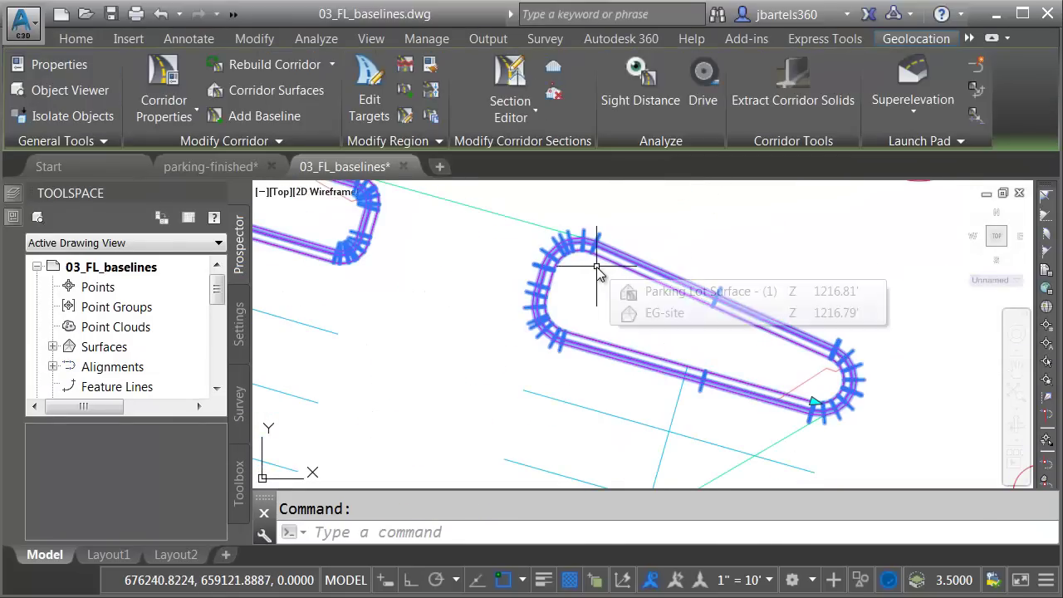
right_click(597, 268)
mouse_move(647, 398)
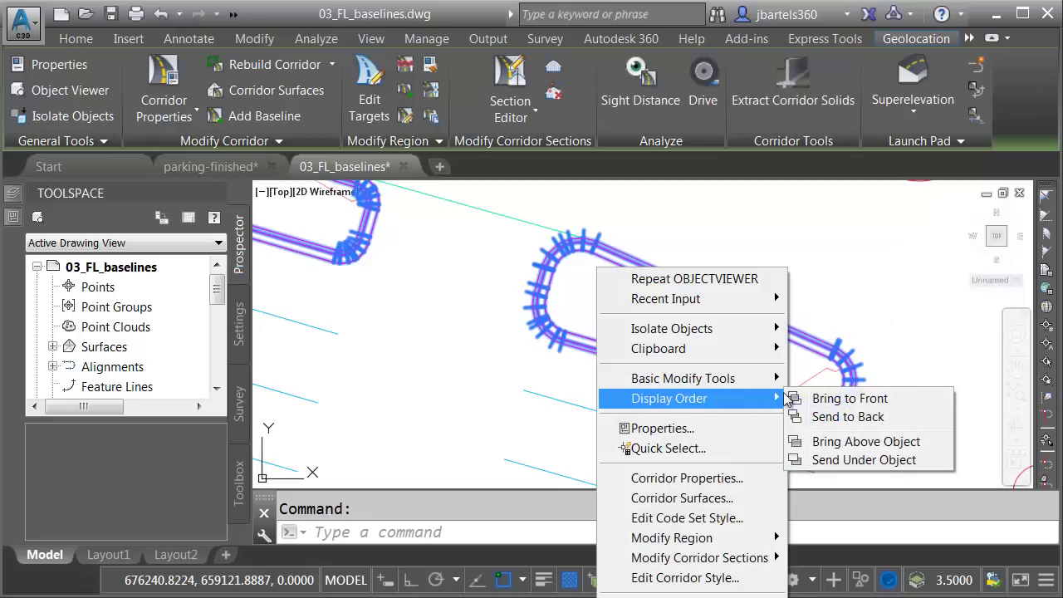
click(823, 417)
key(Escape)
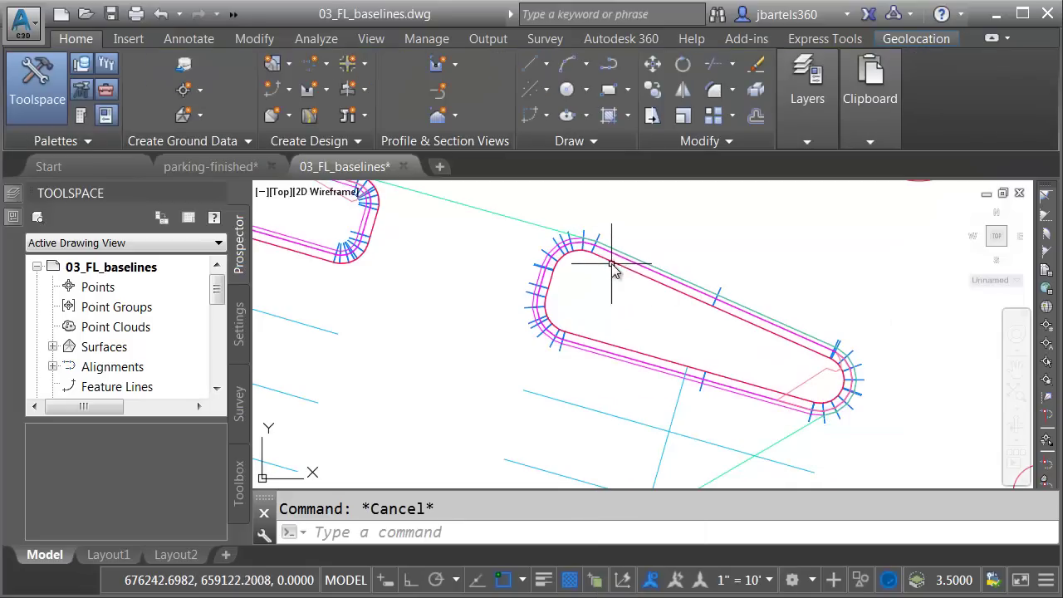
Step: Reverse the direction of the tapered island's feature line and rebuild the Parking Lot corridor to match
click(613, 265)
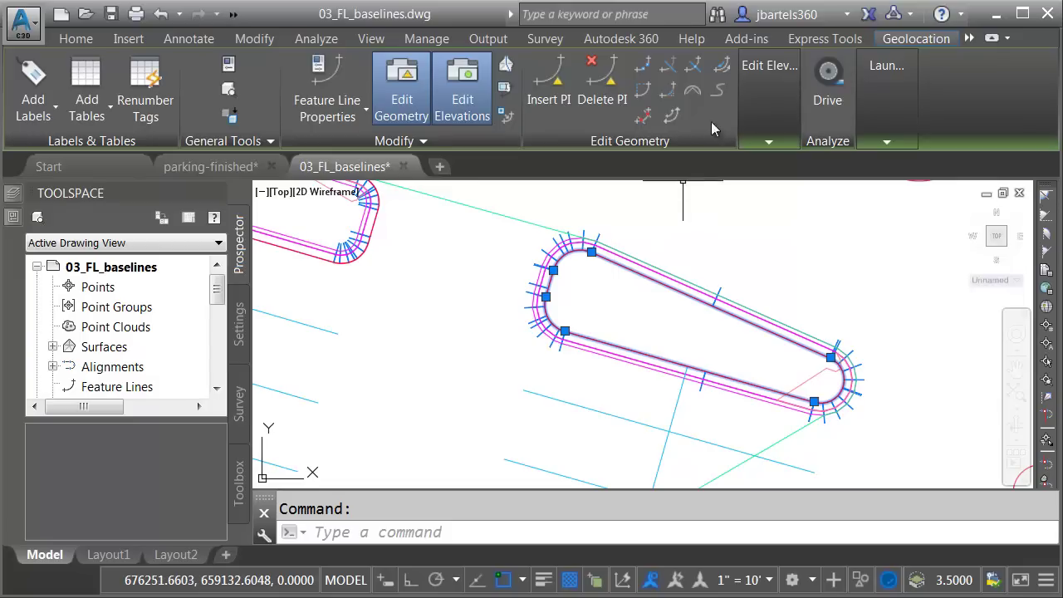
click(723, 67)
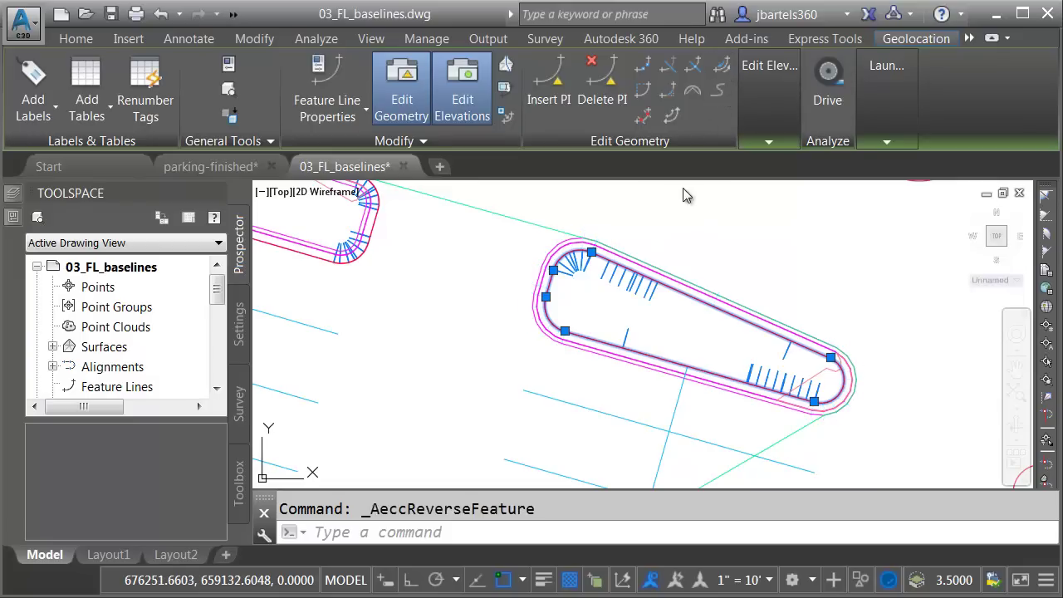
key(Escape)
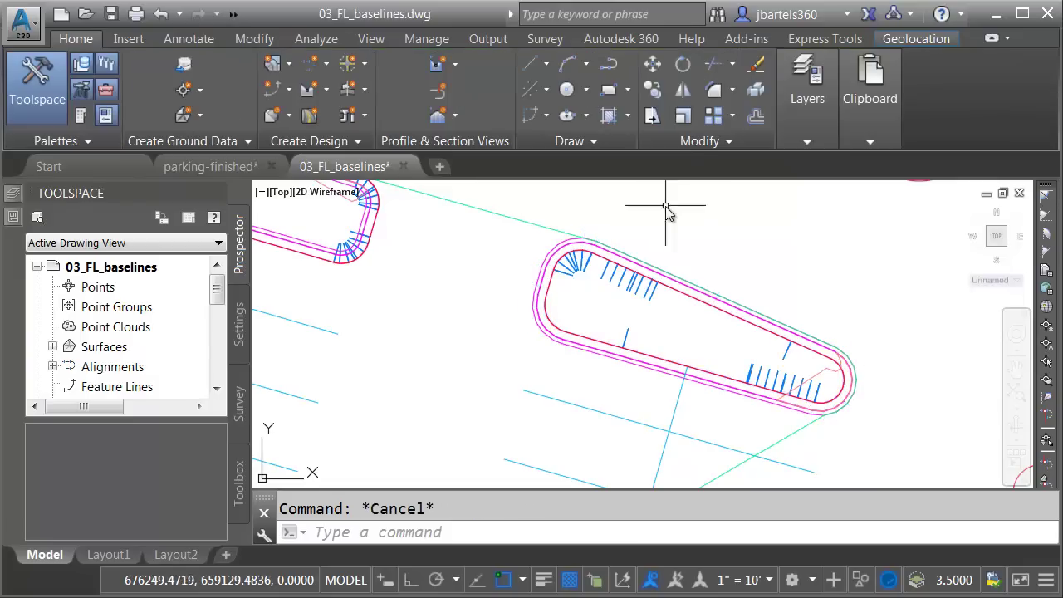
click(554, 247)
click(275, 65)
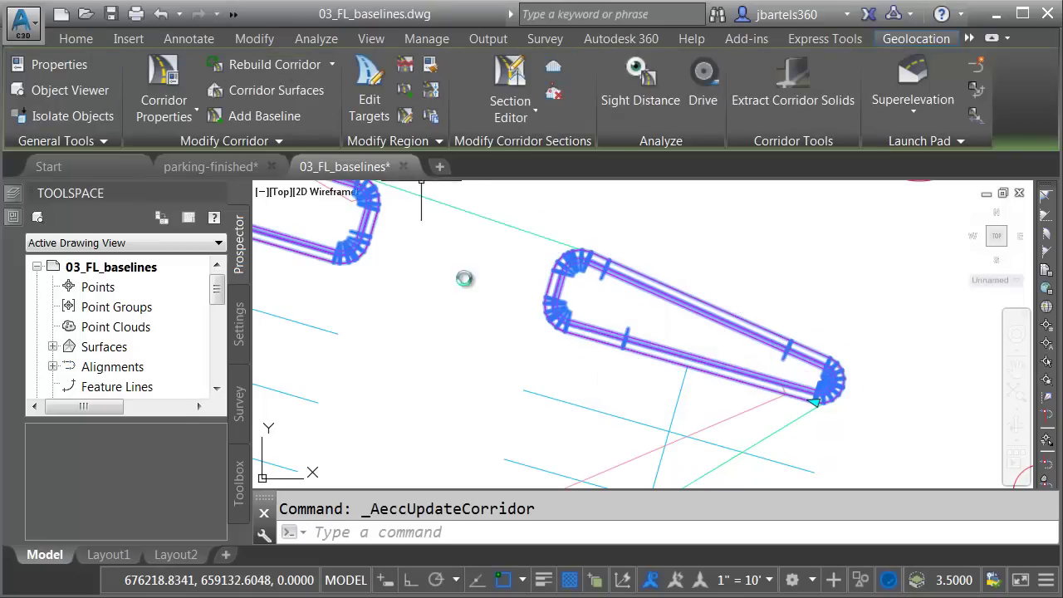
key(Escape)
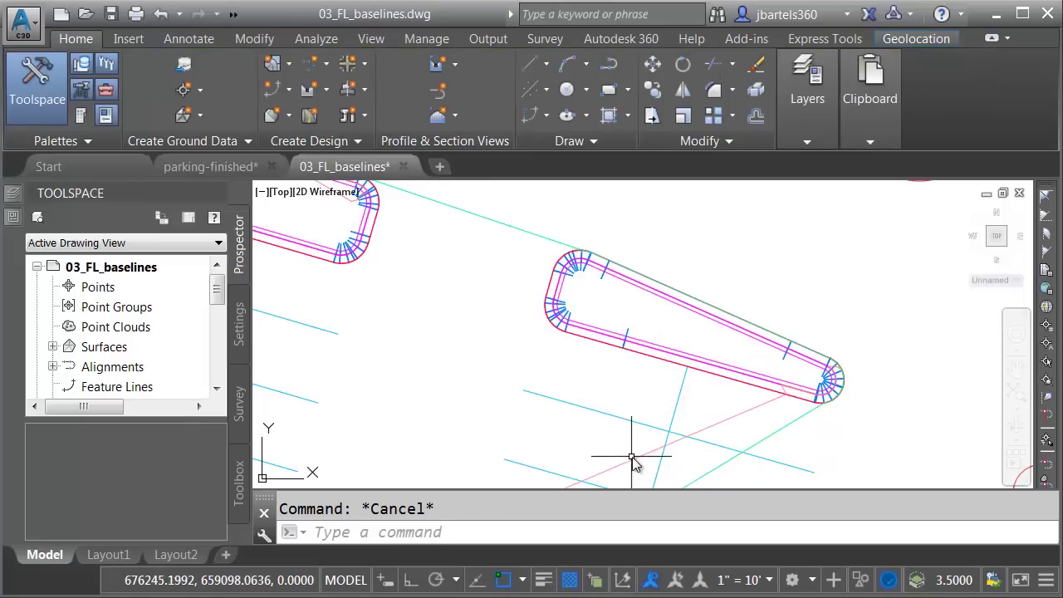
Step: Inspect the curbs of the tapered island on the corridor surface in the Object Viewer, then close it and deselect the surface
click(628, 434)
click(264, 97)
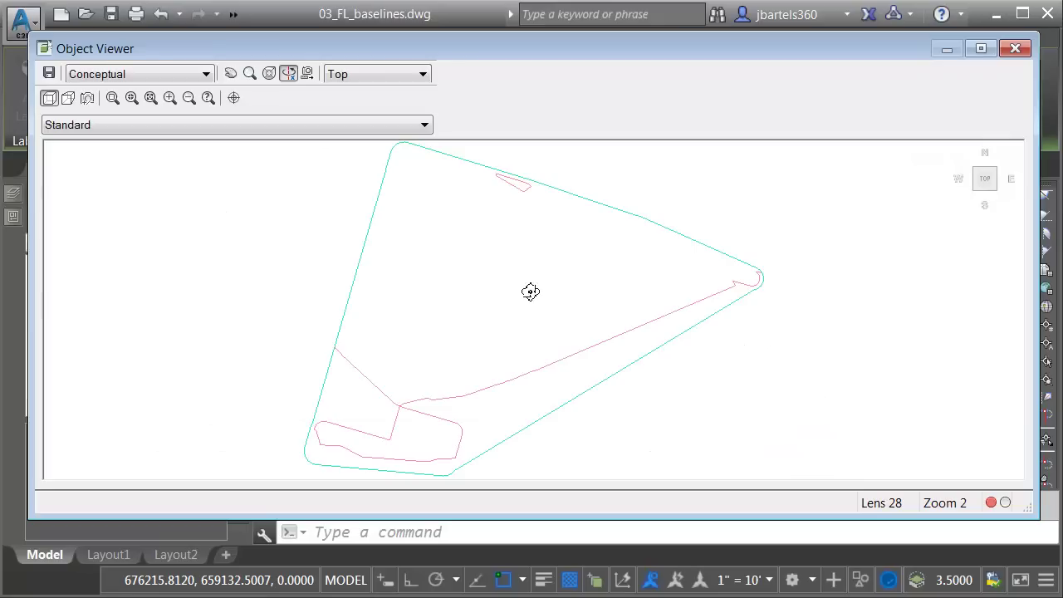
drag(543, 316, 546, 219)
scroll(632, 287, up, 5)
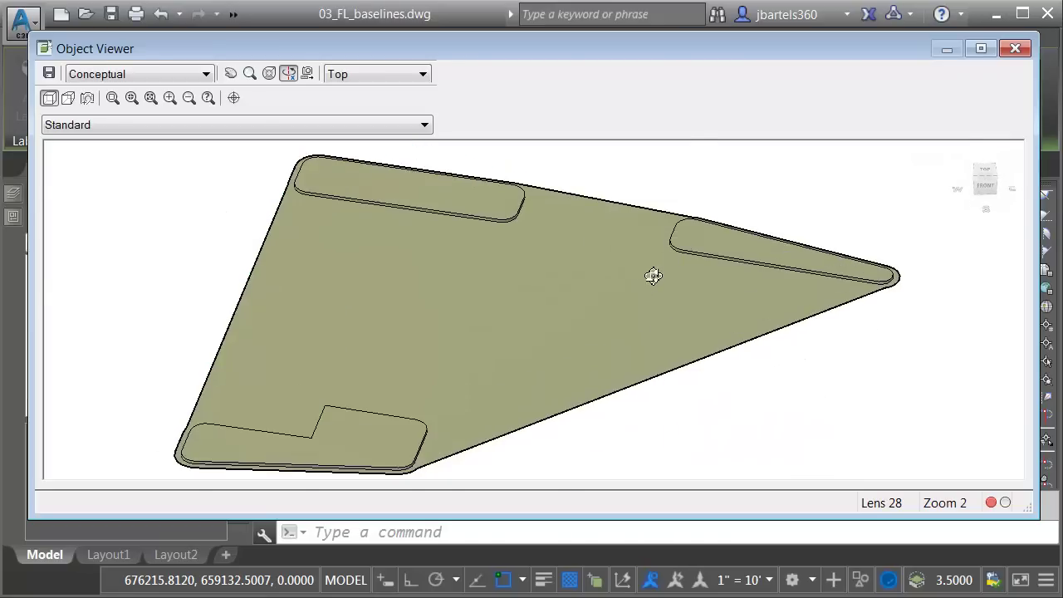
scroll(498, 387, down, 2)
drag(495, 379, 584, 324)
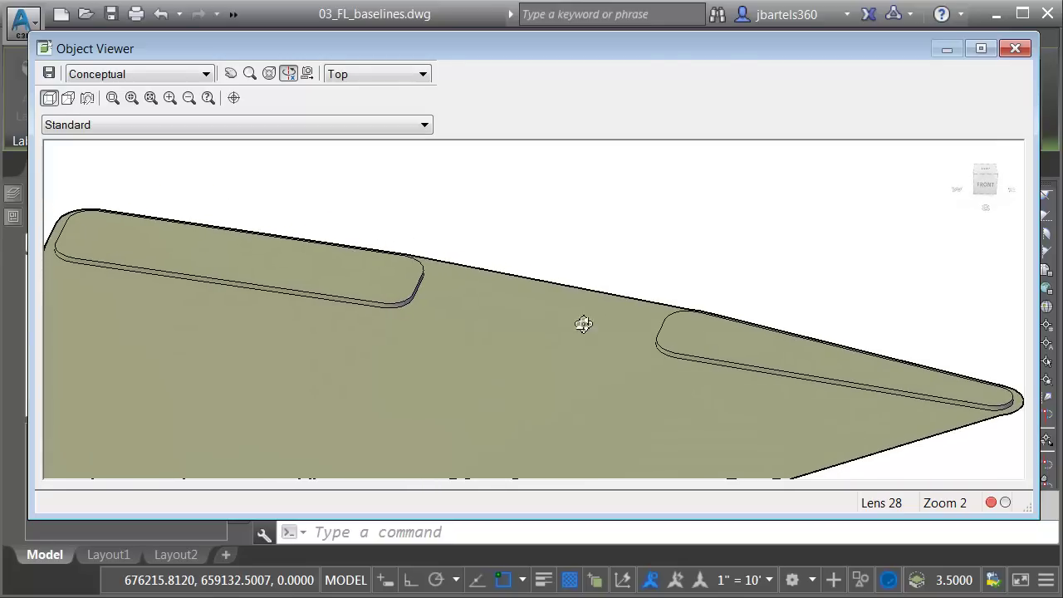
click(1015, 48)
key(Escape)
Step: Add a feature line baseline to the Parking Lot corridor from ISLAND-06, the notched island at the lower end of the neighbouring stall row
scroll(684, 249, down, 3)
scroll(646, 321, up, 2)
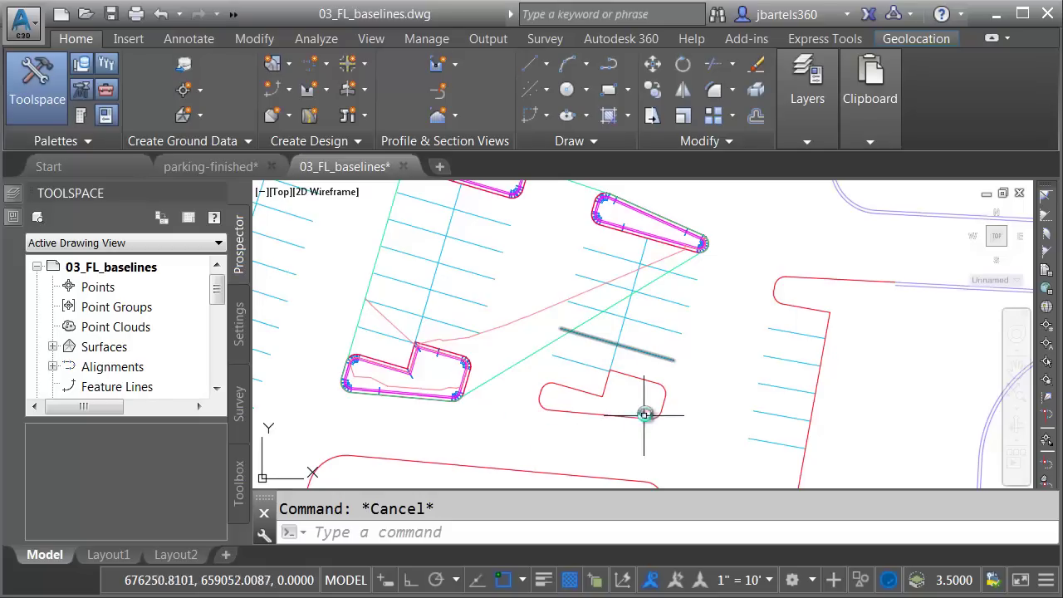
click(468, 352)
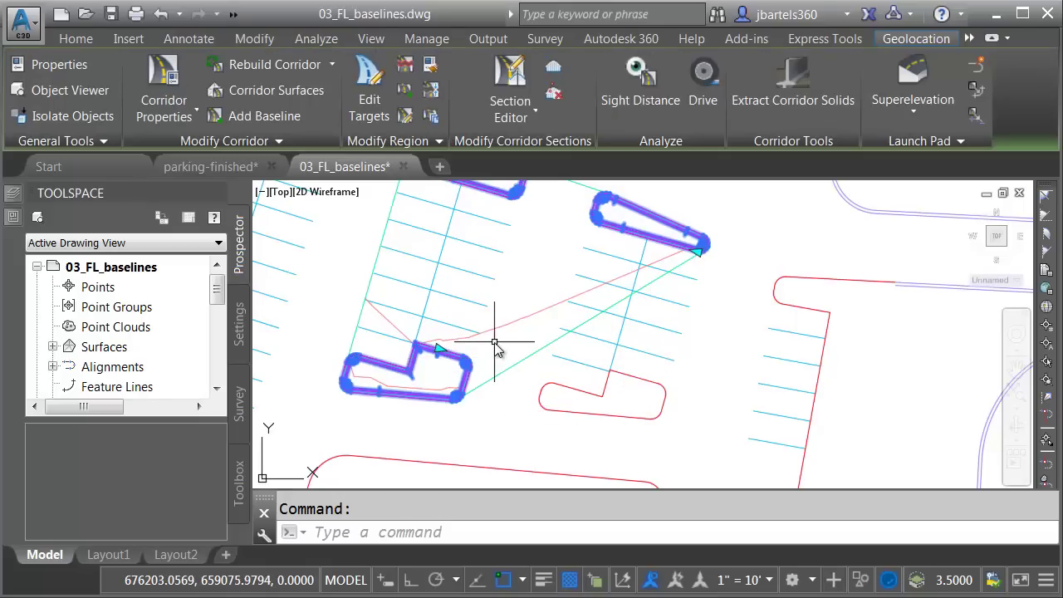
click(165, 79)
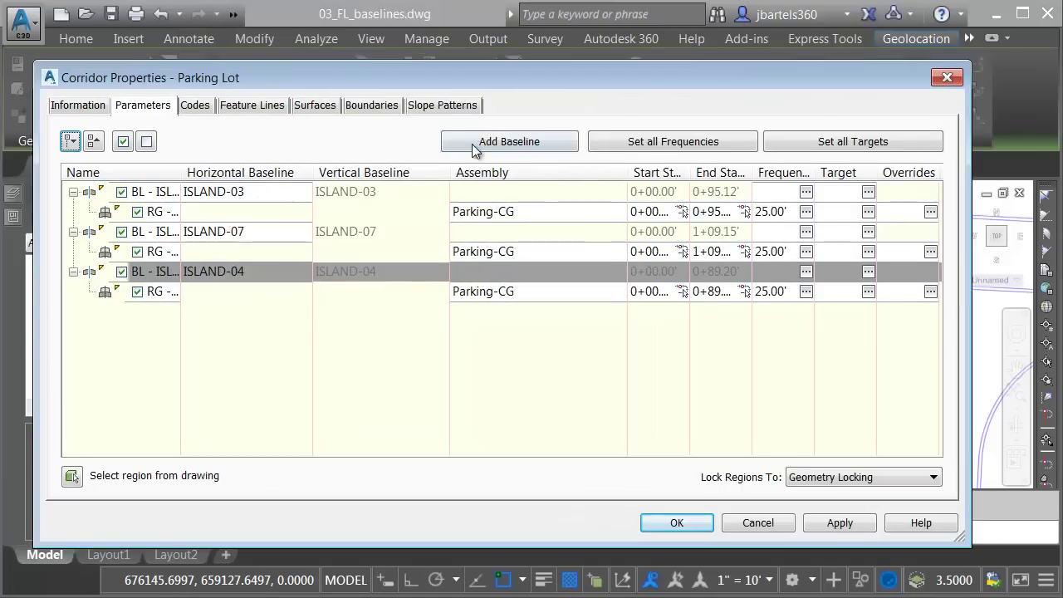
click(476, 142)
click(391, 283)
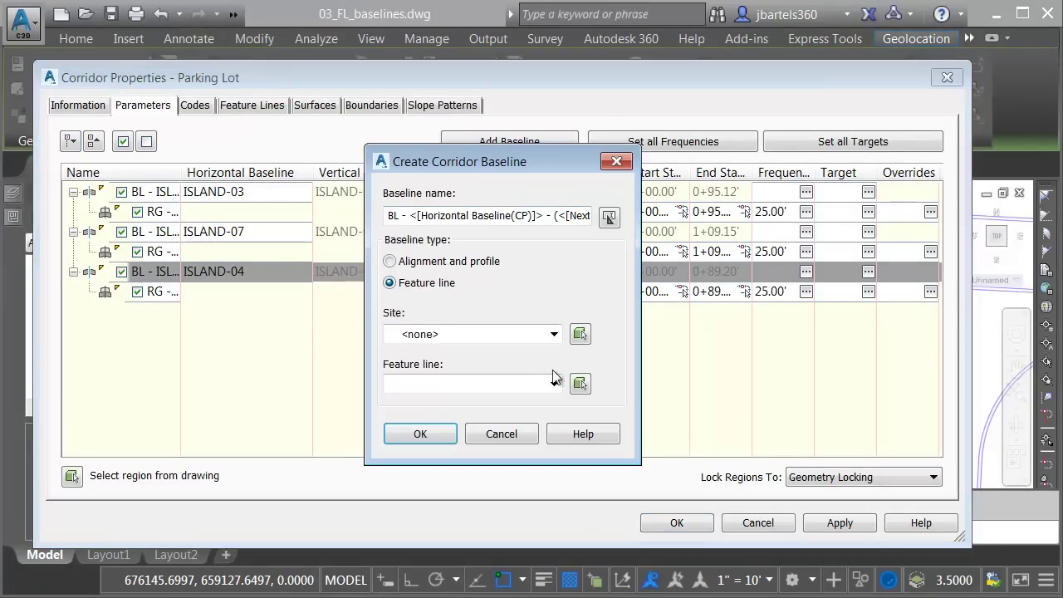
click(579, 384)
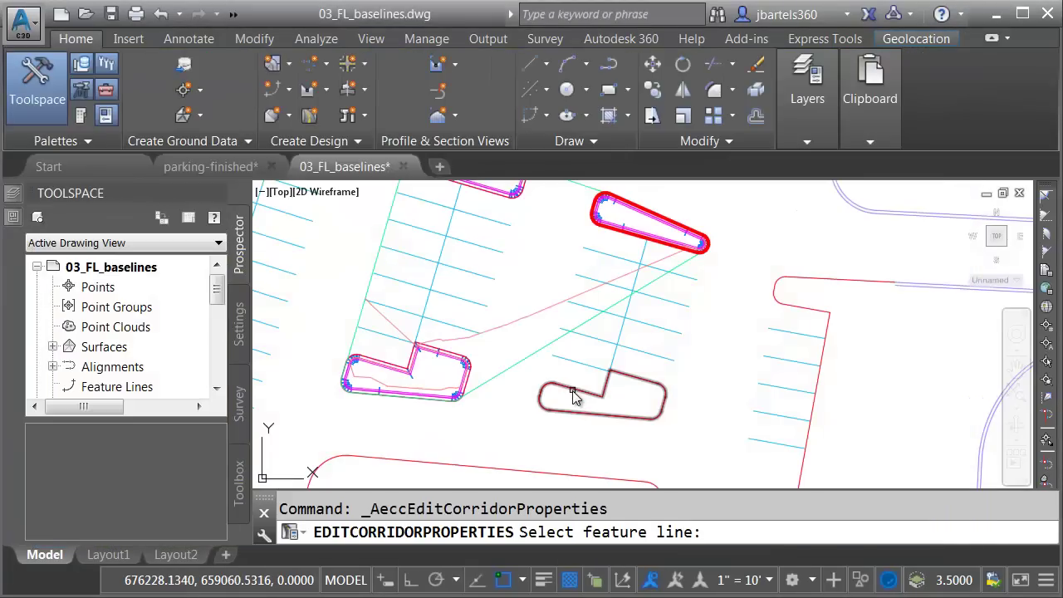
click(558, 385)
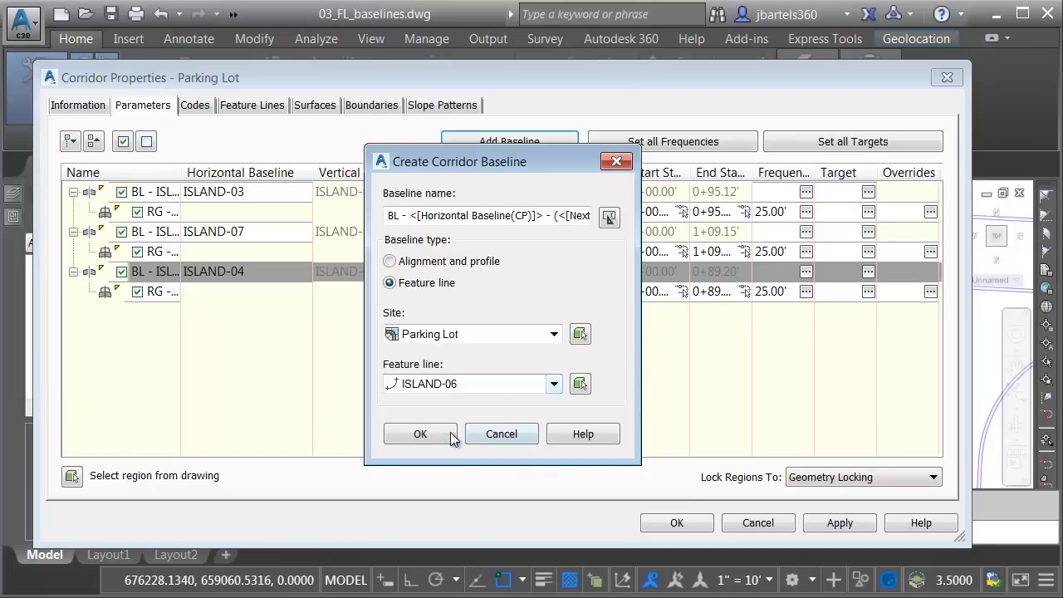
click(420, 434)
Step: Add a region with the Parking-CG assembly to the ISLAND-06 baseline, rebuild the corridor and clear the selection
right_click(148, 313)
click(179, 325)
click(565, 352)
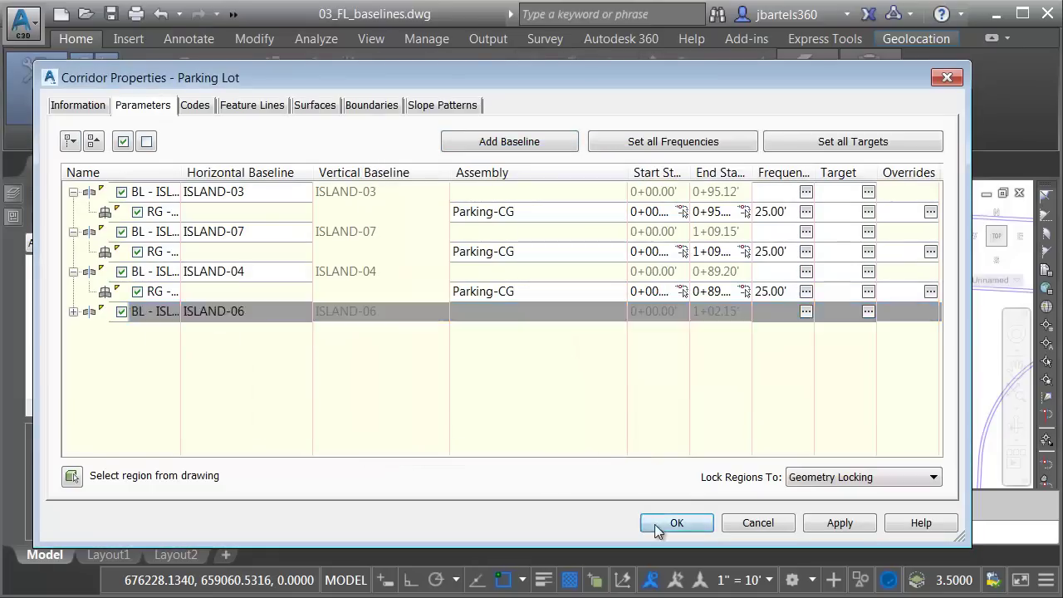
click(656, 525)
click(498, 245)
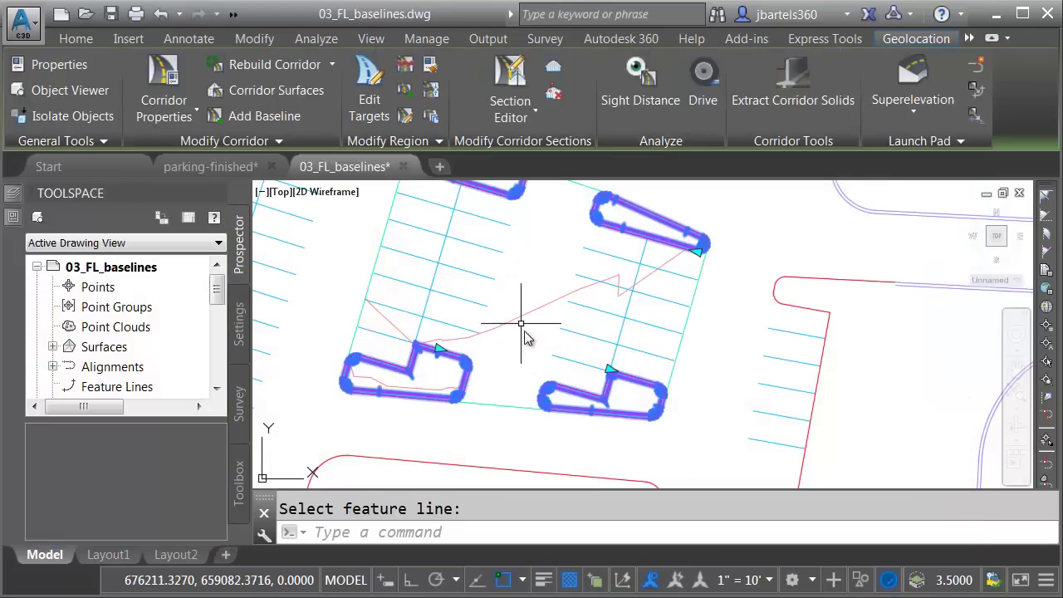
key(Escape)
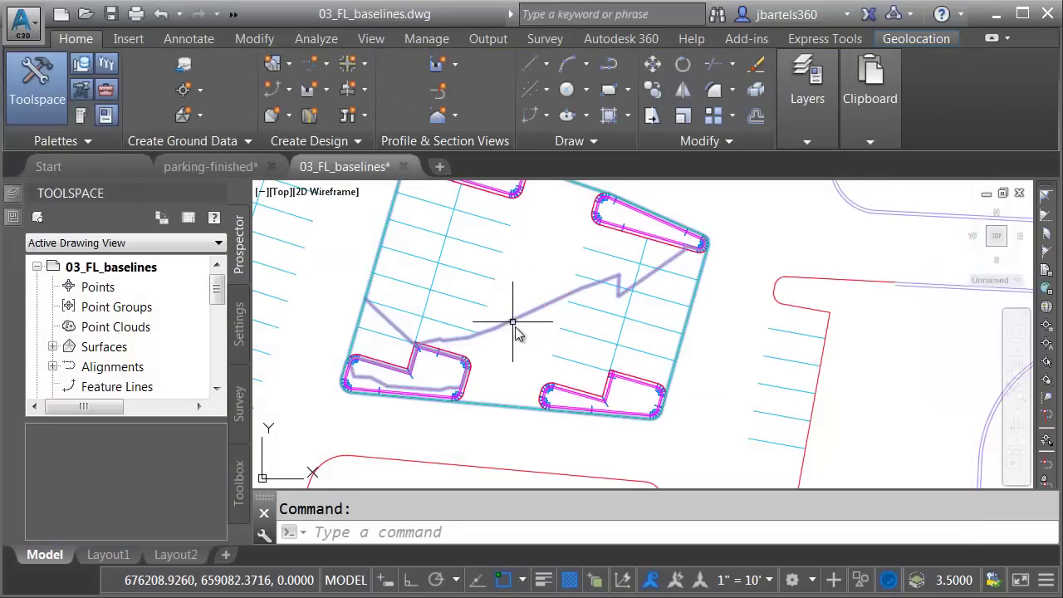
Step: Examine the corridor surface around the notched ISLAND-06 island in the Object Viewer, then close it and deselect the surface
click(514, 331)
click(236, 93)
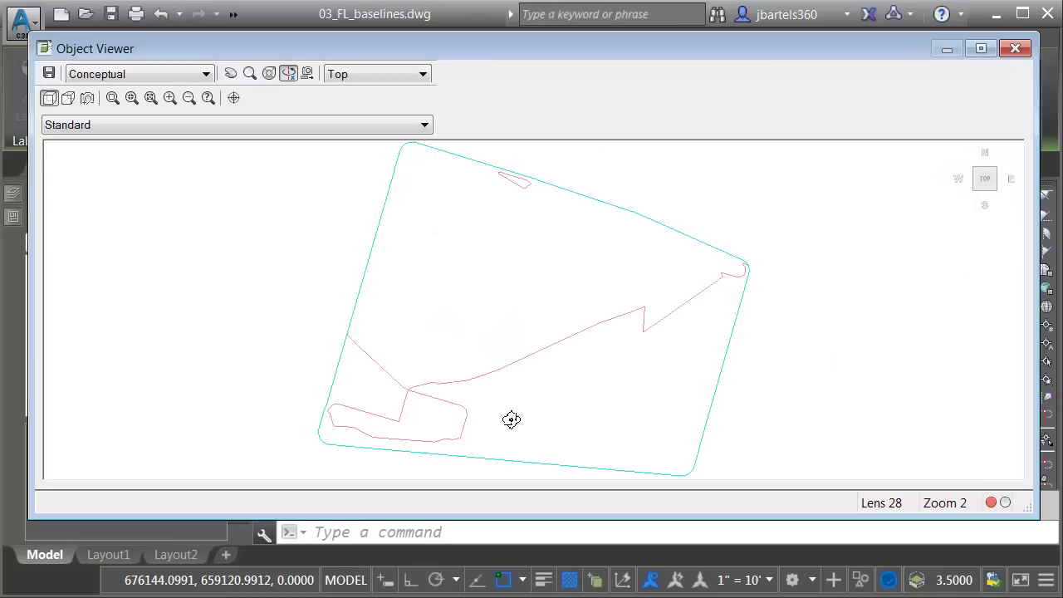
drag(510, 406, 462, 287)
scroll(536, 400, up, 5)
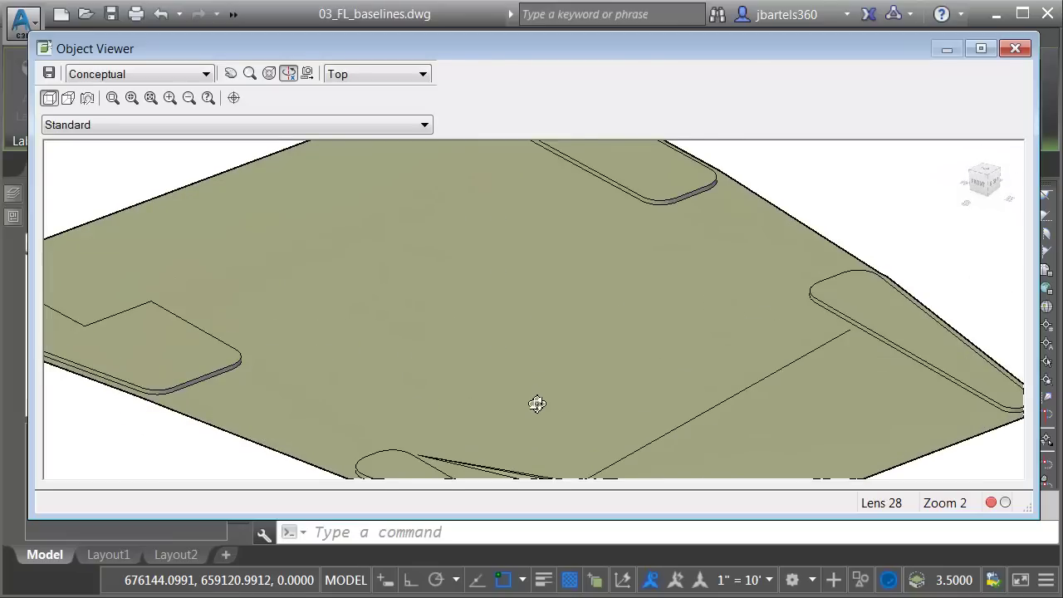
middle_drag(534, 401, 515, 235)
scroll(493, 344, up, 3)
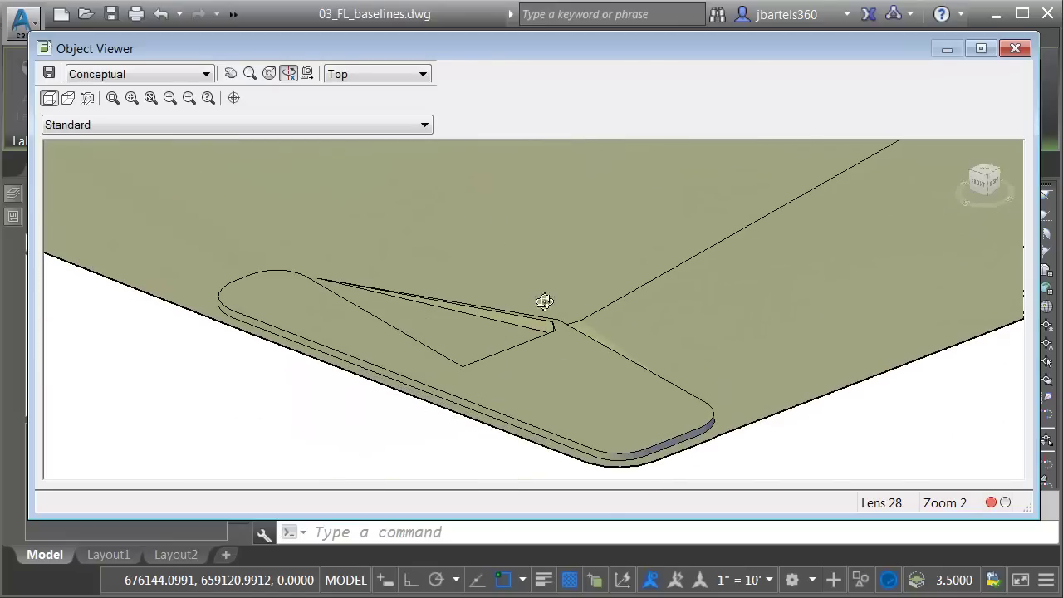
mouse_move(484, 342)
mouse_down()
mouse_move(474, 332)
mouse_move(505, 349)
mouse_move(486, 353)
mouse_up()
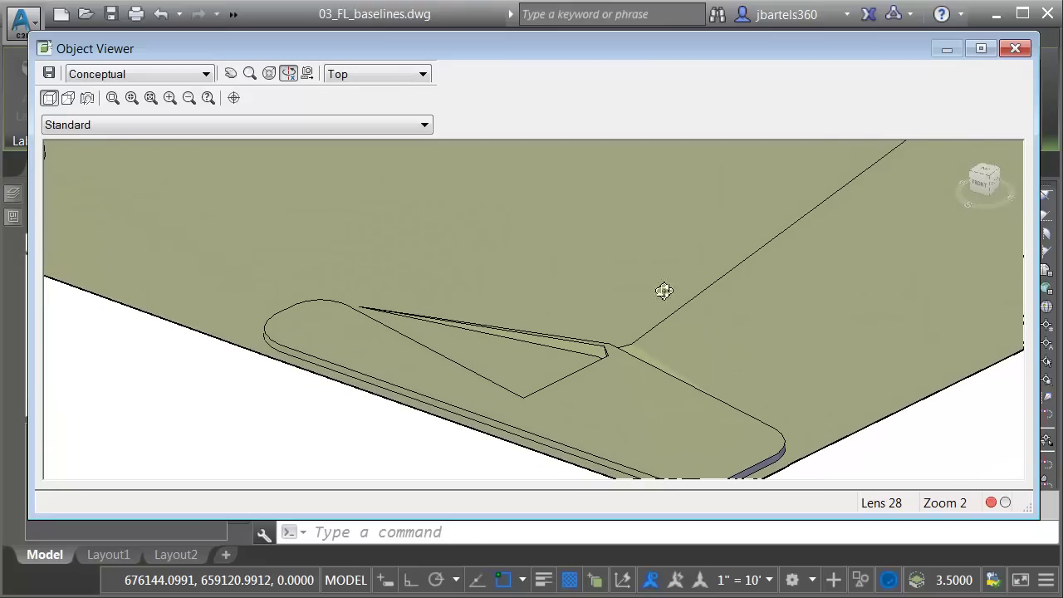
click(1016, 51)
key(Escape)
Step: Isolate the ISLAND-06 feature line so that all other objects are hidden
scroll(611, 382, up, 2)
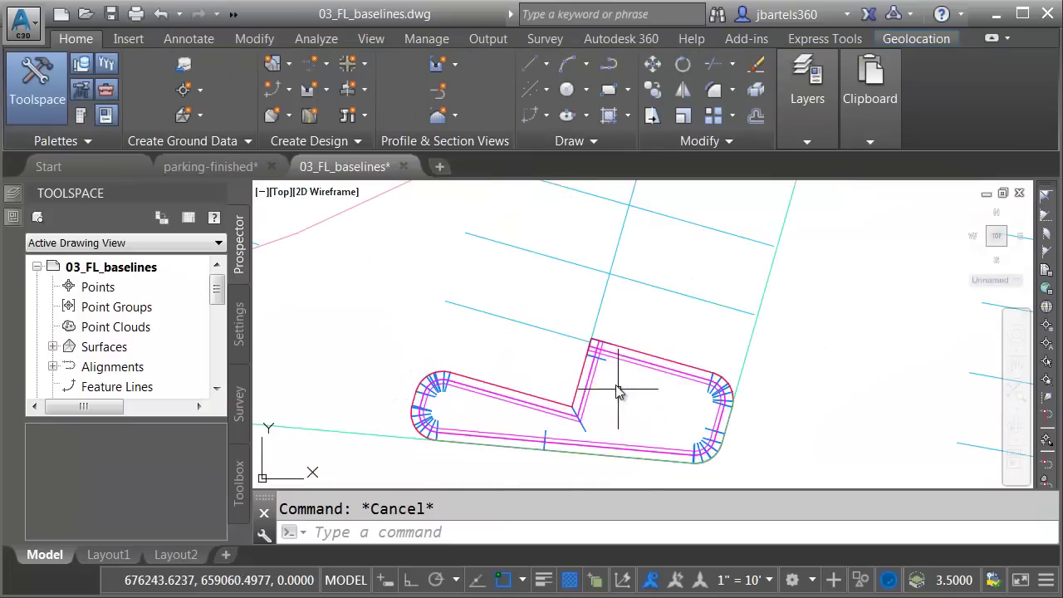
scroll(612, 382, up, 2)
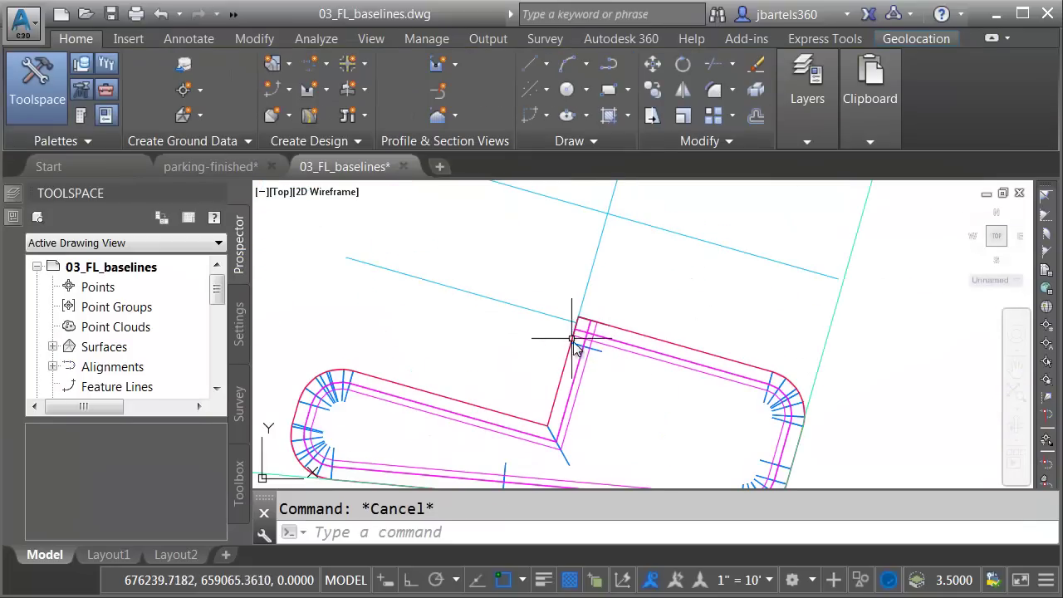
mouse_move(602, 358)
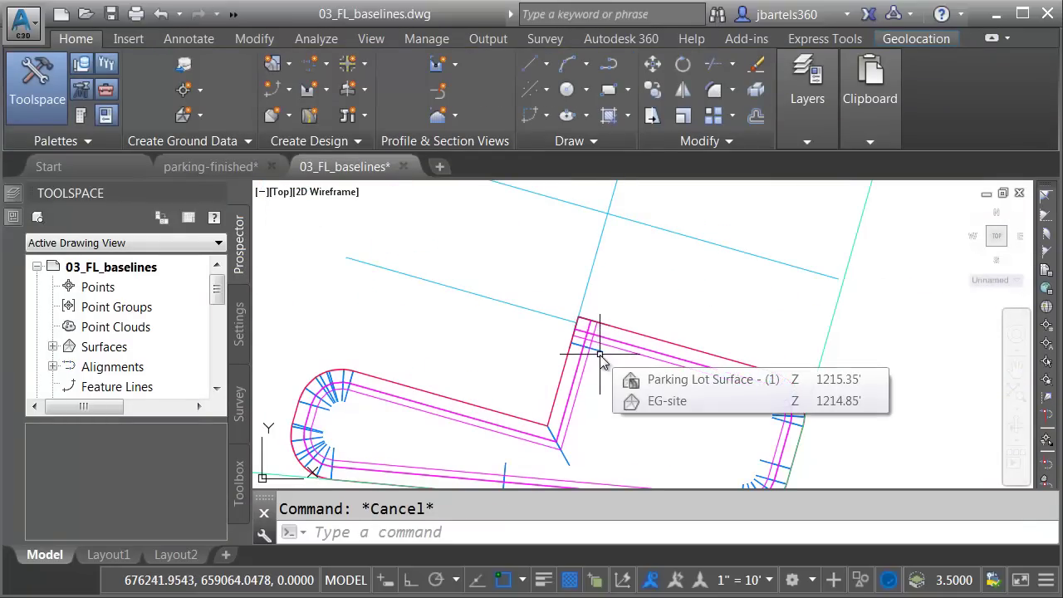
middle_drag(612, 387, 639, 329)
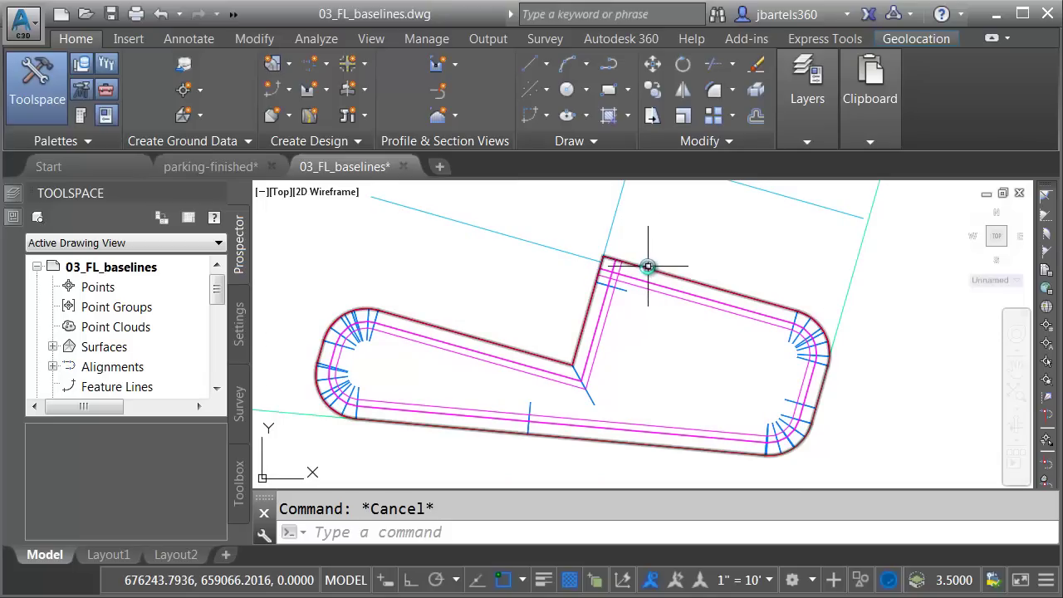
mouse_move(647, 267)
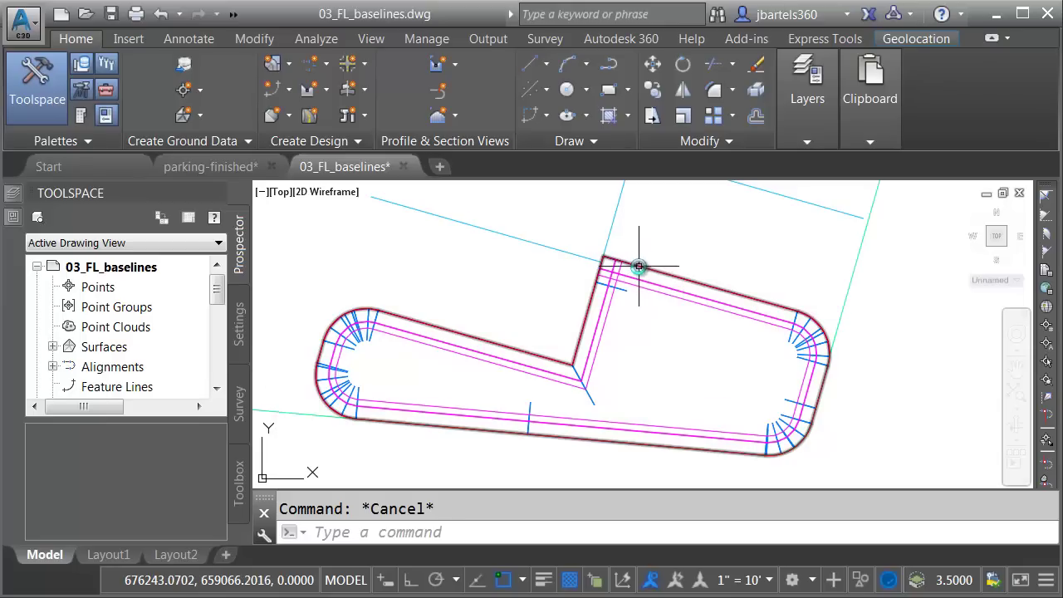
click(639, 266)
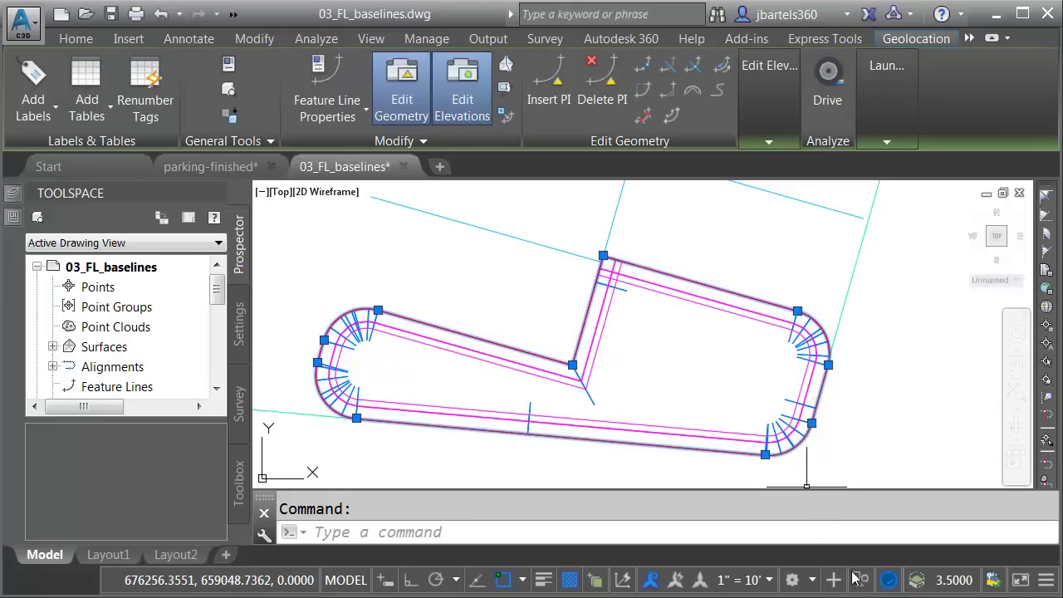
click(860, 580)
click(870, 538)
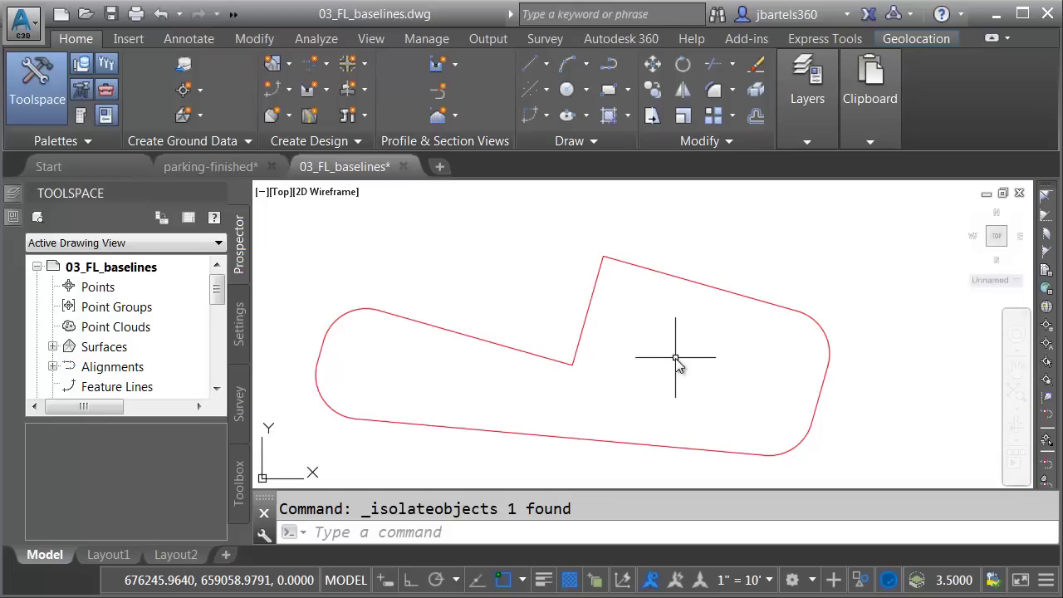
Step: Draw a short single-segment polyline outward from the endpoint at the upper sharp corner of the island's feature line
click(607, 67)
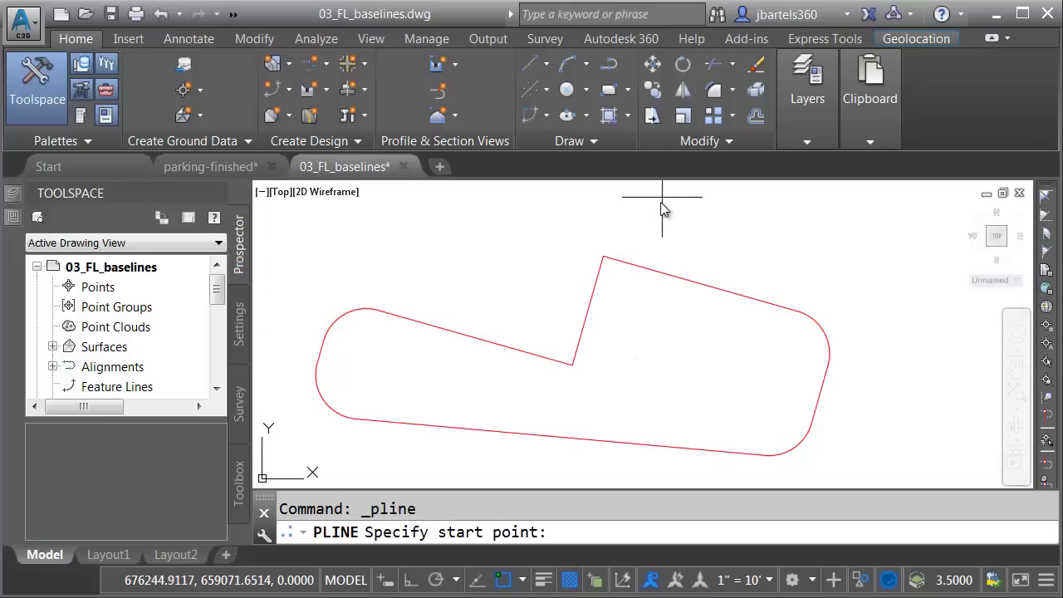
click(602, 256)
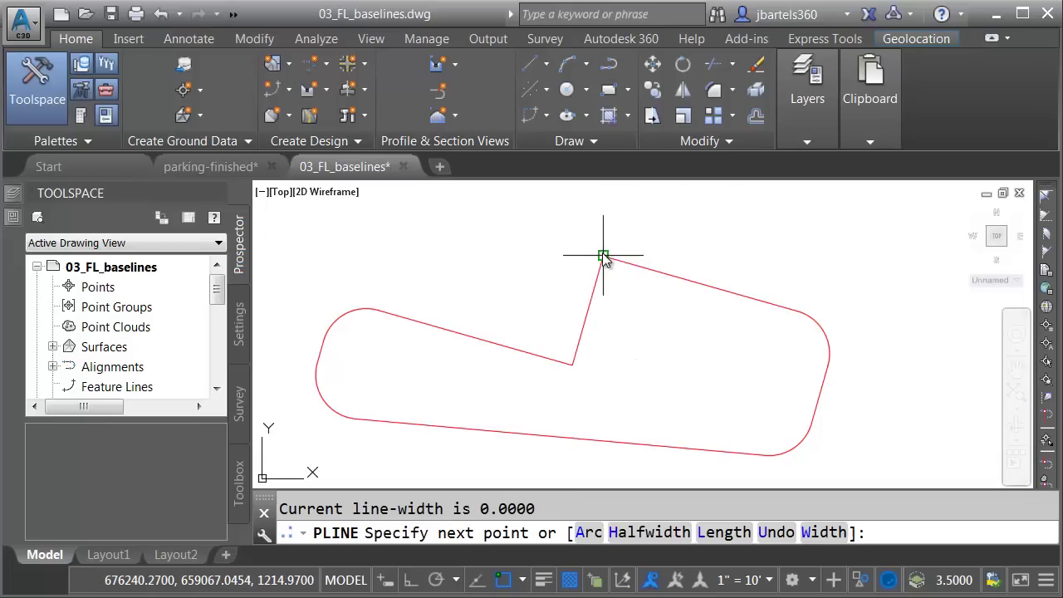
click(545, 211)
key(Escape)
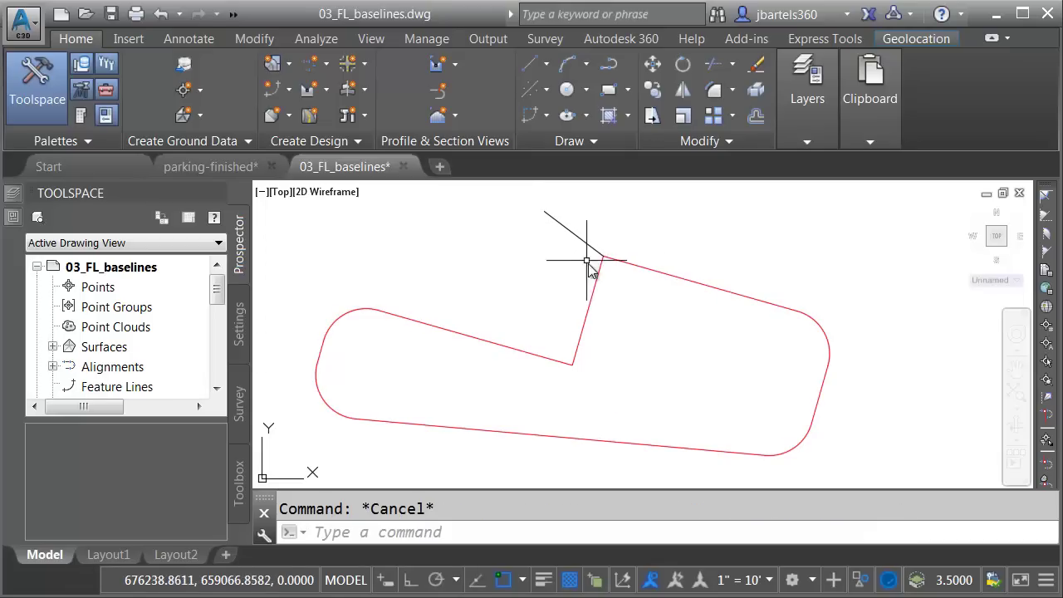
Step: Draw a second short polyline outward from the midpoint of the island's upper straight edge, using a Midpoint snap
click(609, 64)
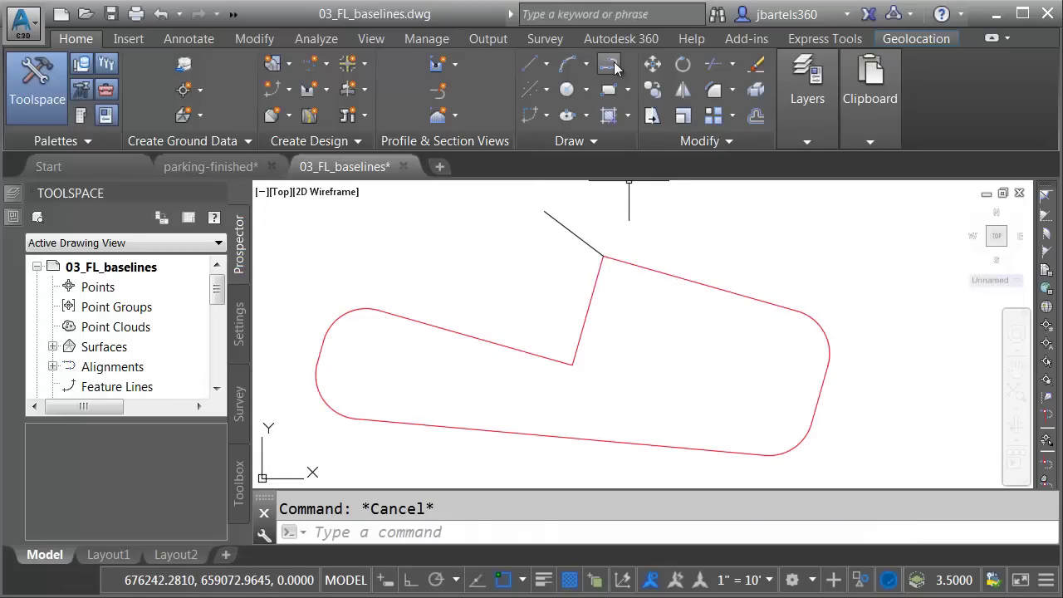
shift+right_click(708, 246)
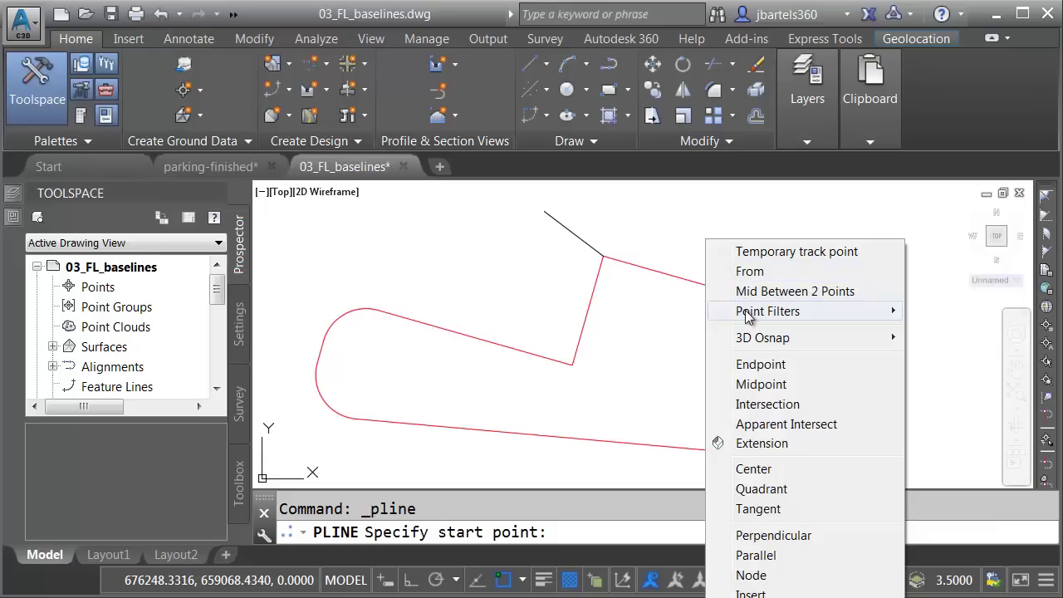
click(760, 384)
click(702, 287)
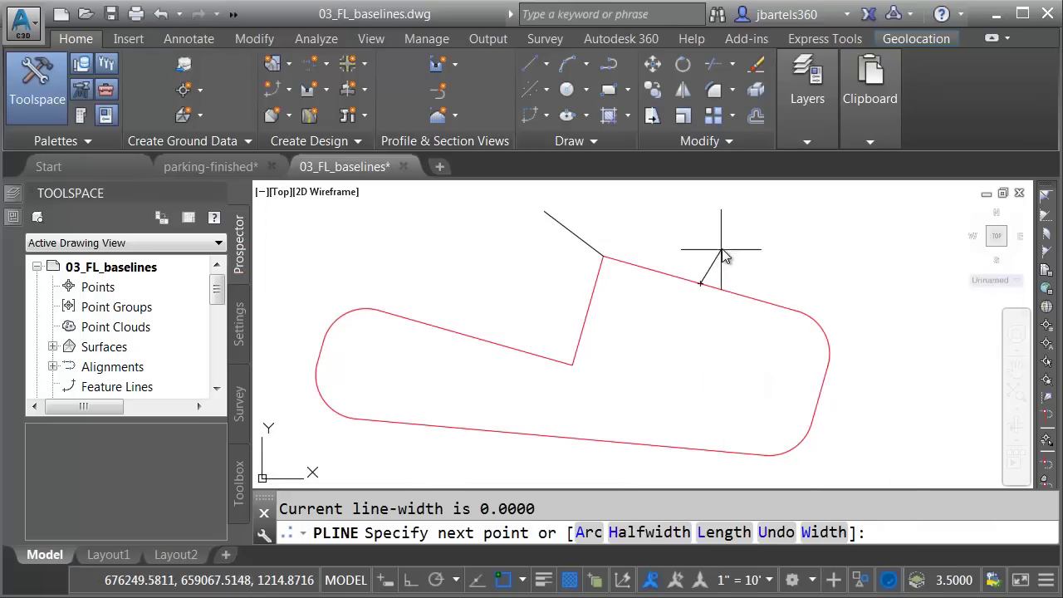
click(728, 233)
key(Escape)
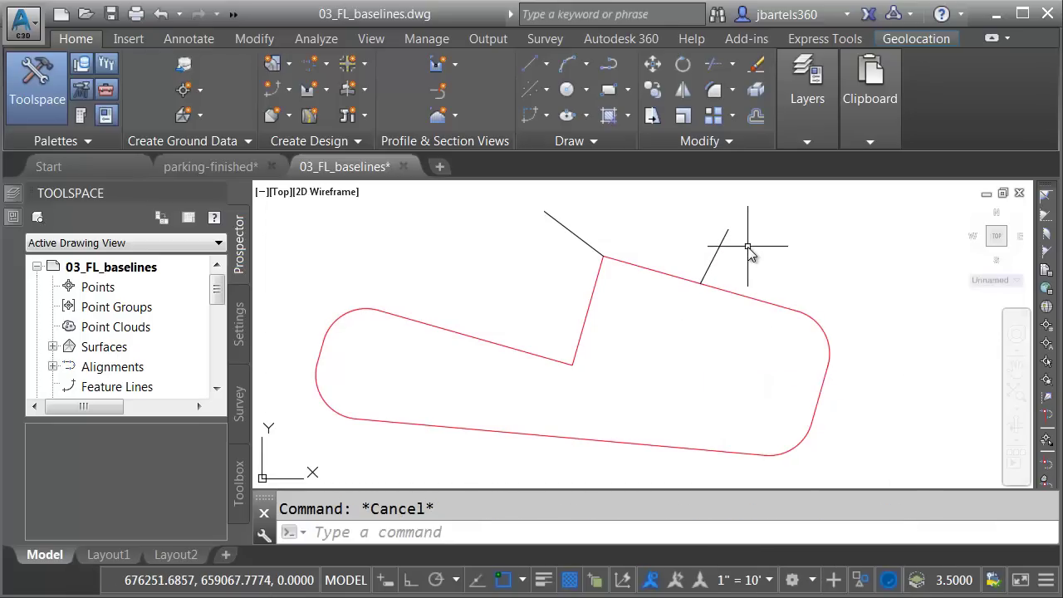
Step: Stretch the feature line's upper sharp corner vertex to the end of the short polyline at the upper edge's midpoint
click(640, 265)
click(604, 258)
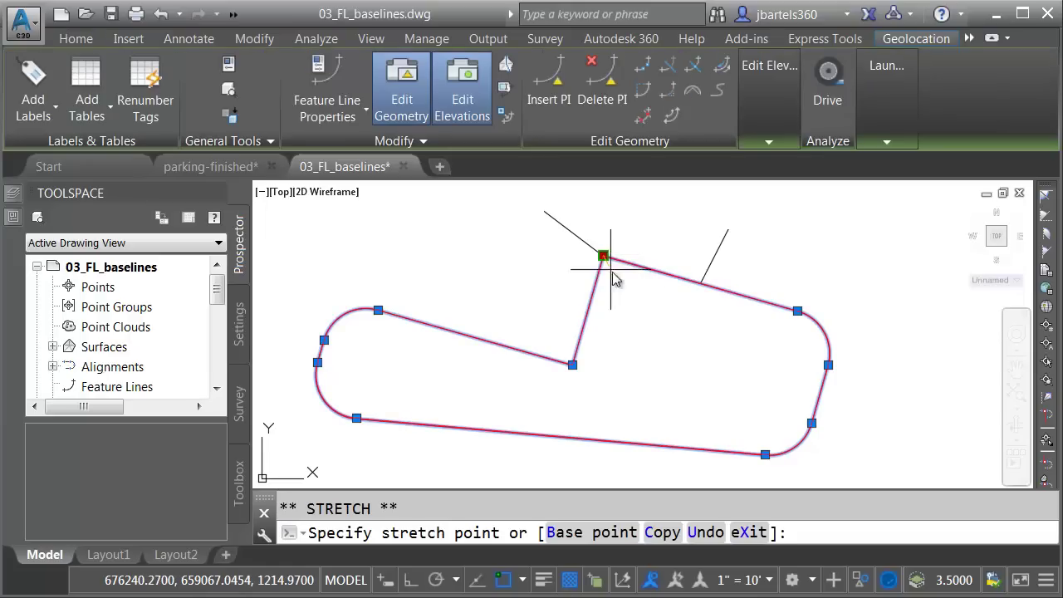
click(702, 282)
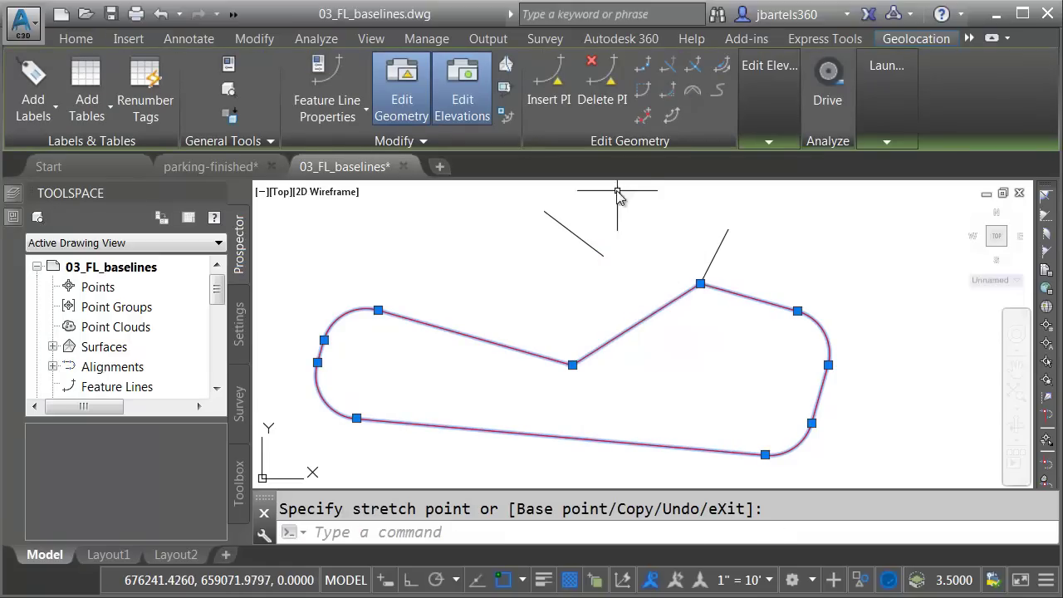
Step: Insert a PI into the island's feature line at the other short polyline's endpoint, using the default elevation 1214.97
click(548, 81)
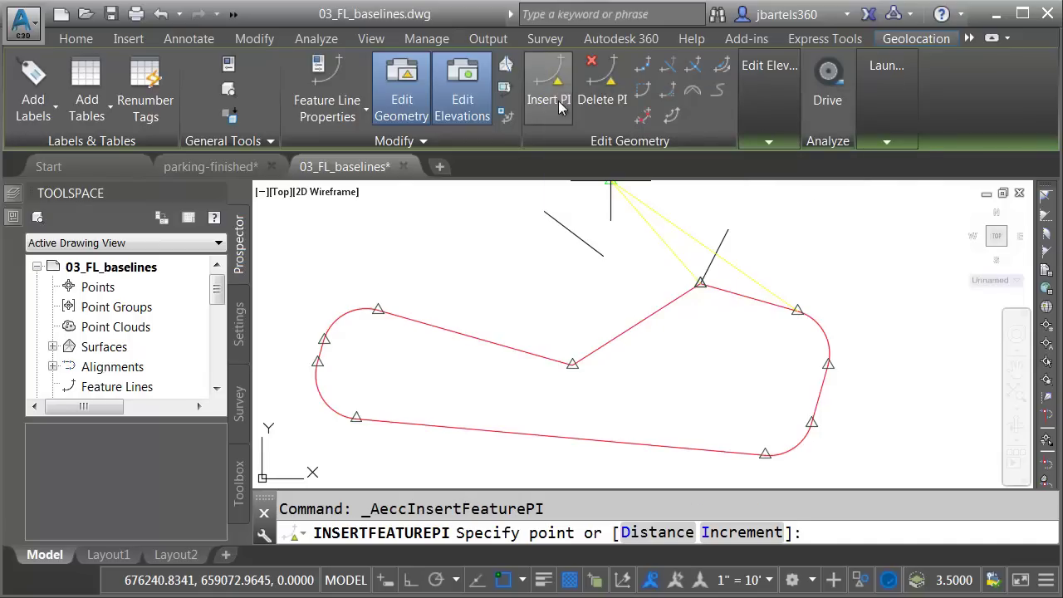
click(603, 255)
key(Escape)
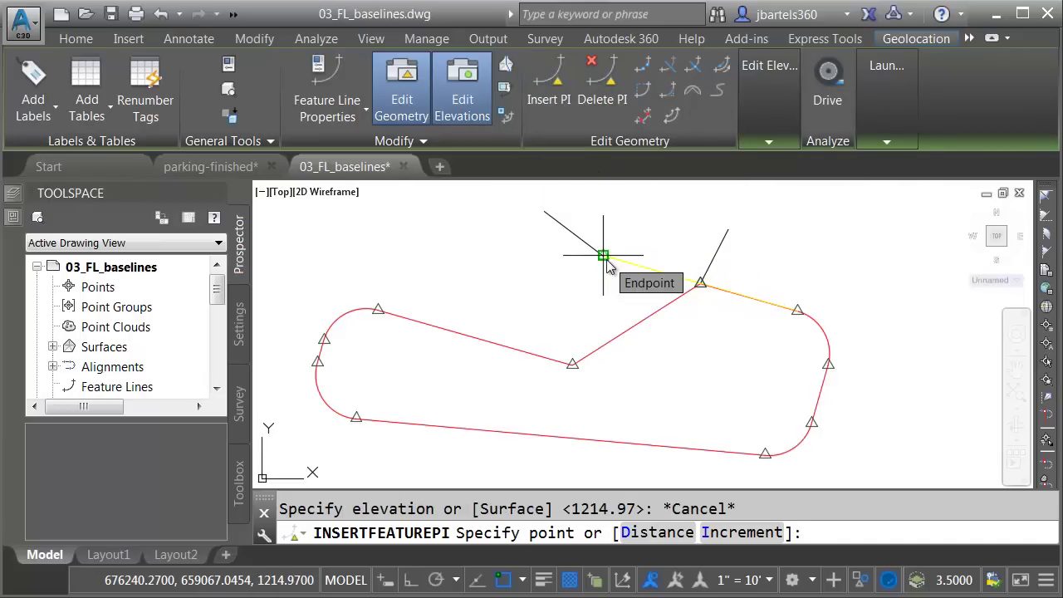
click(606, 262)
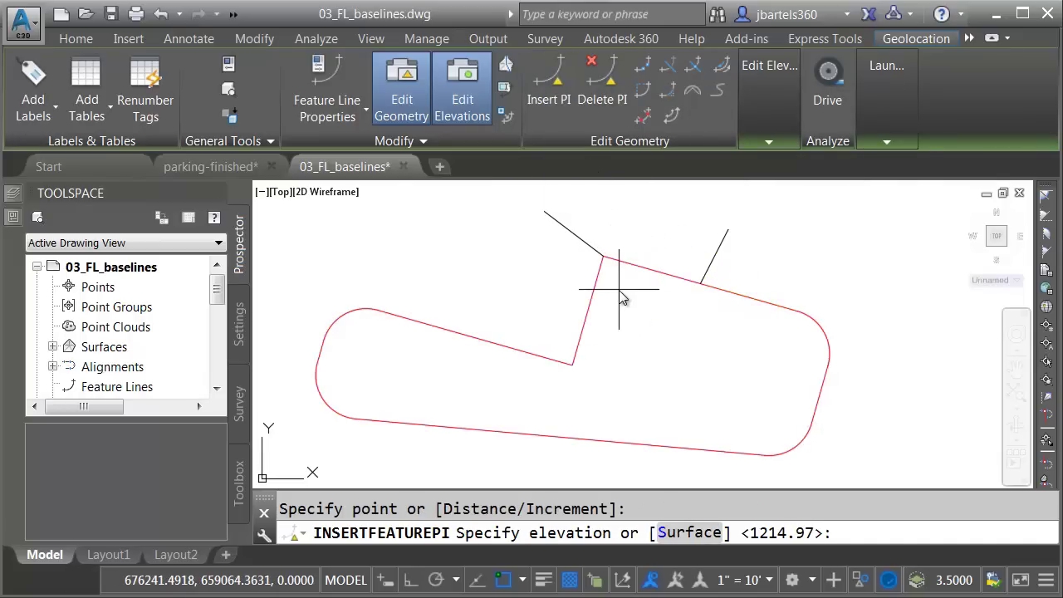
key(Return)
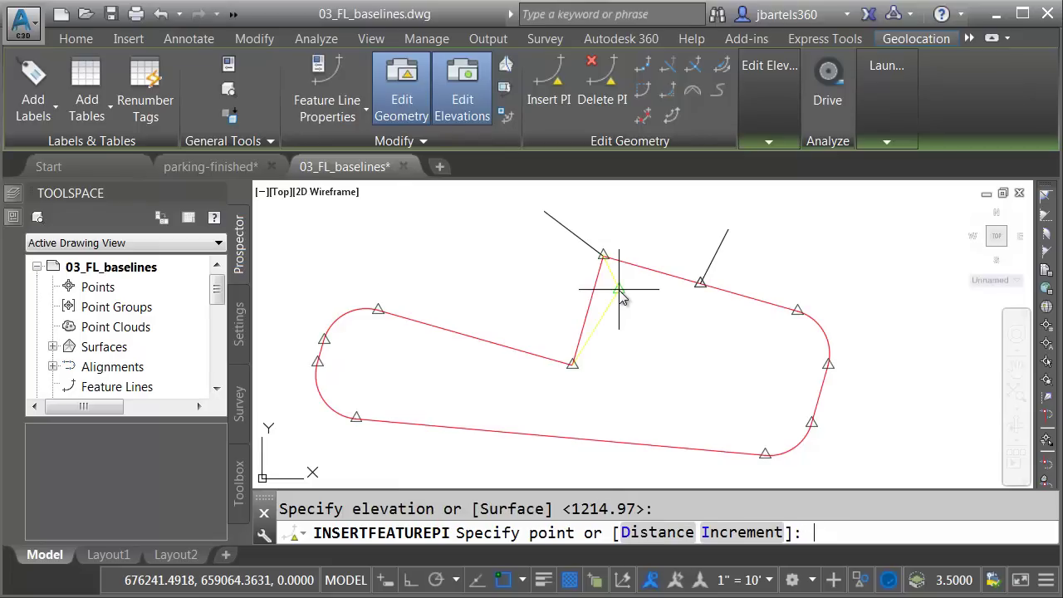
key(Escape)
key(Escape)
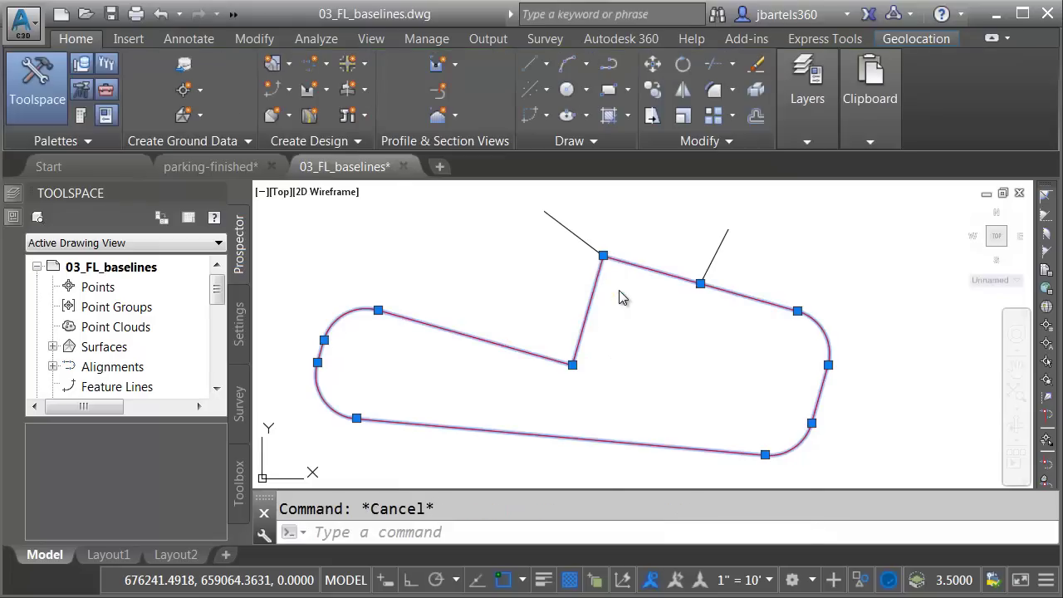
Step: Erase the two short helper polylines beside the island and end the object isolation
click(747, 218)
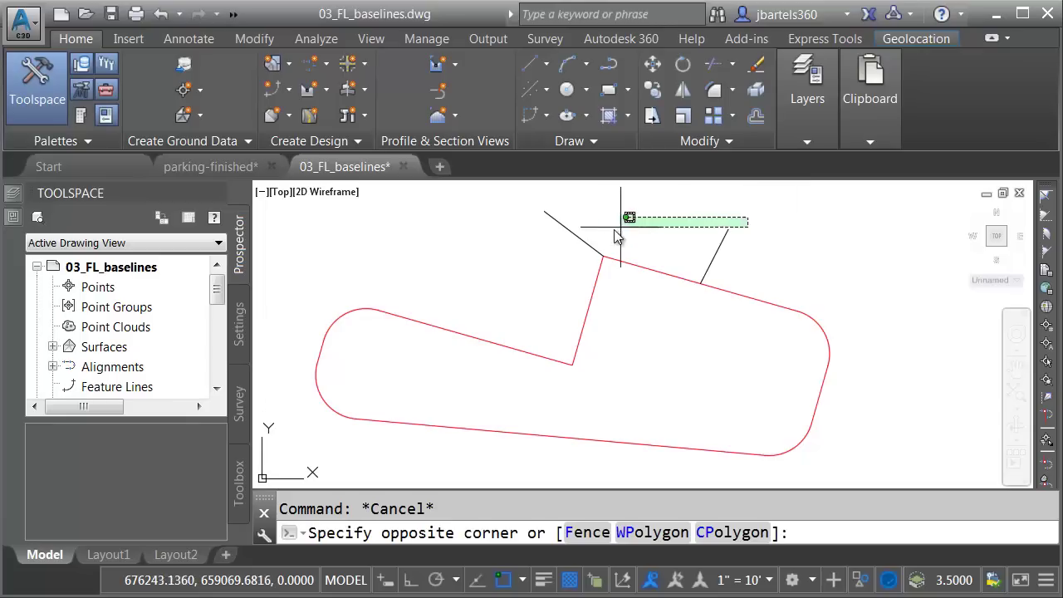
click(546, 220)
key(Delete)
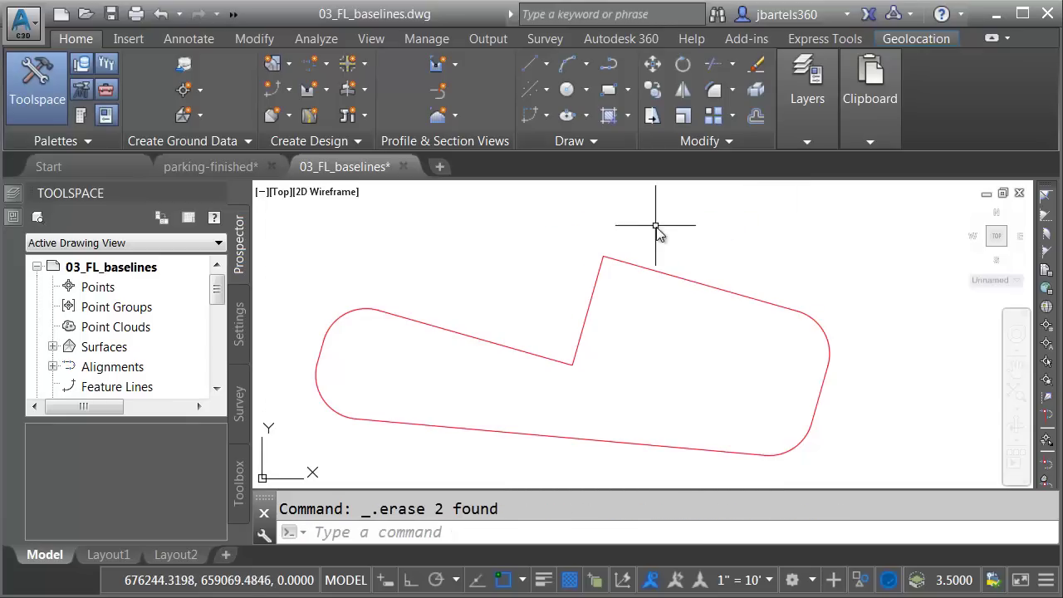
click(855, 578)
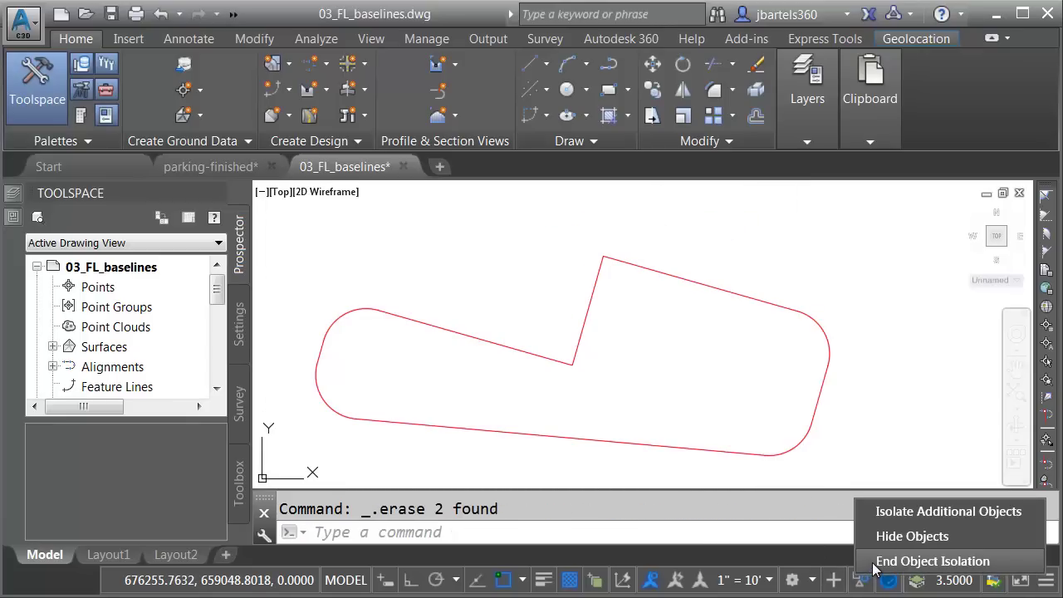
click(914, 561)
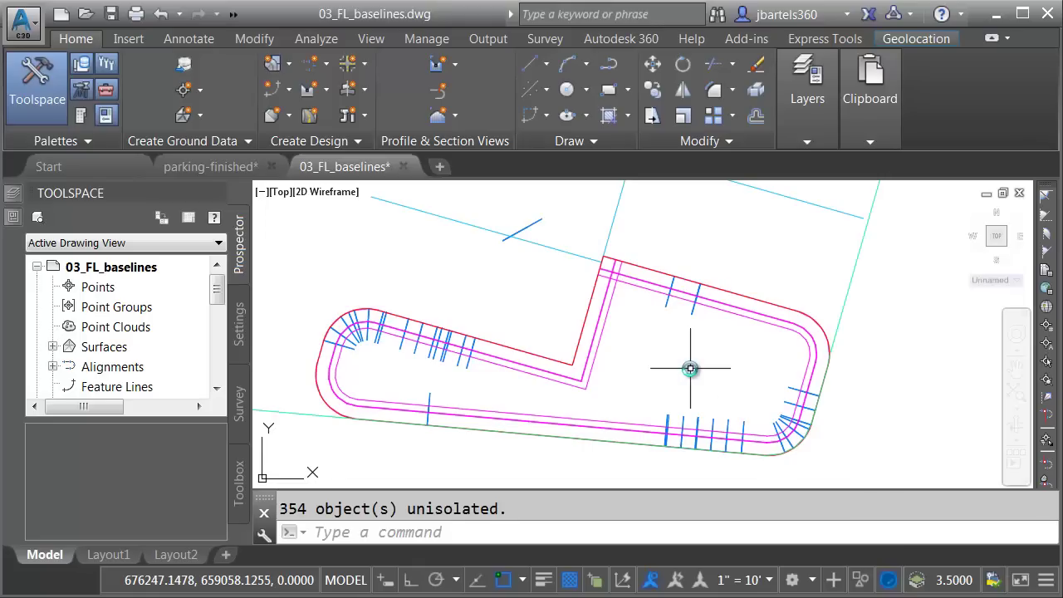
Step: Rebuild the corridor to use the corrected ISLAND-06 feature line, and deselect it
click(612, 305)
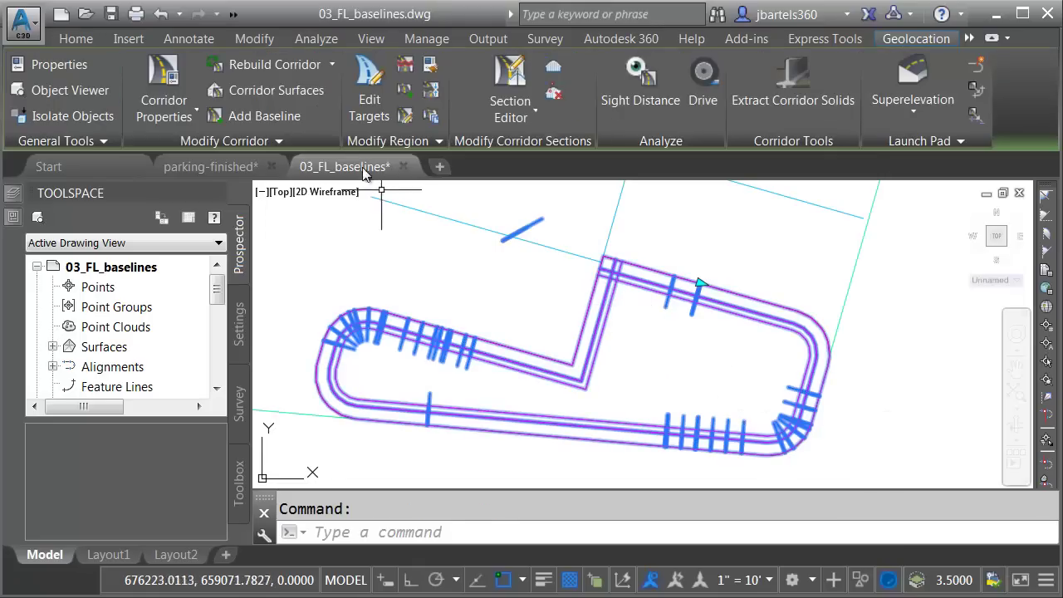
click(296, 64)
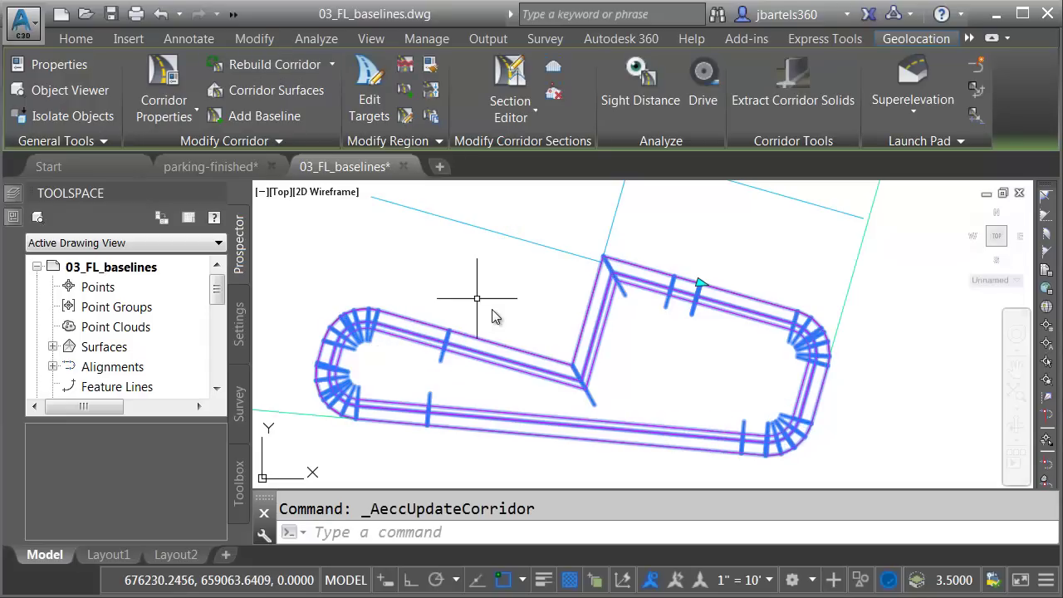
scroll(498, 313, down, 2)
key(Escape)
Step: Examine the rebuilt corridor surface with its four islands in the Object Viewer from a tilted angle, then close it and deselect
scroll(505, 308, down, 2)
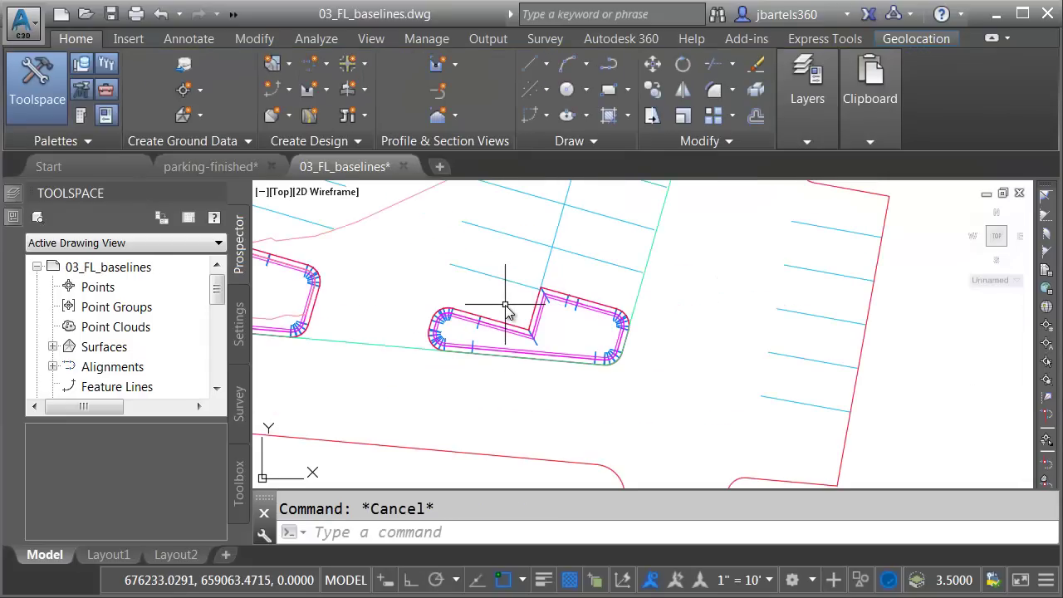
click(551, 253)
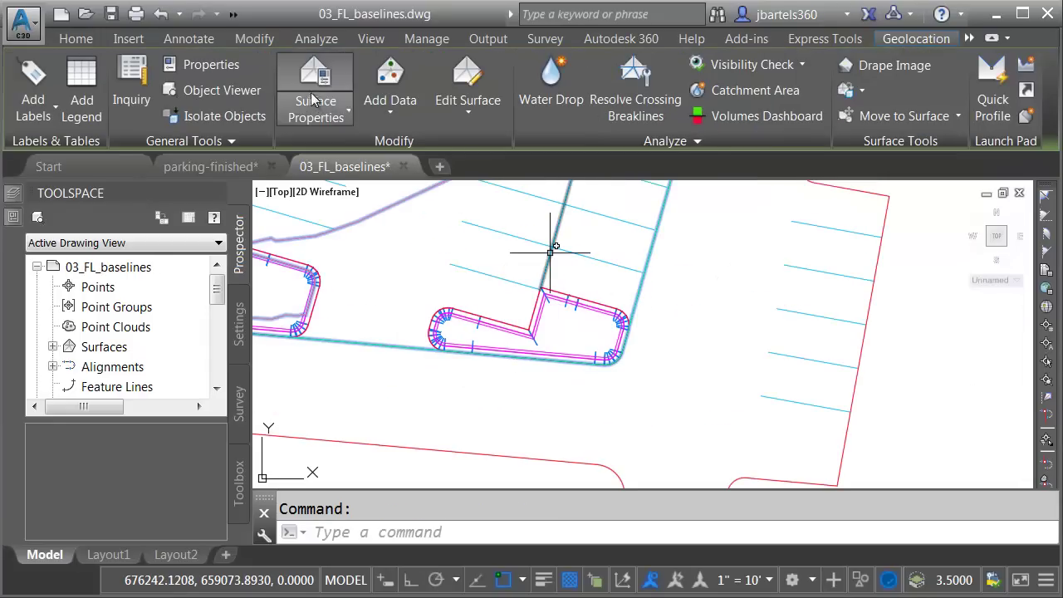
click(222, 89)
mouse_move(525, 329)
mouse_down()
mouse_move(531, 237)
mouse_move(540, 310)
mouse_move(511, 341)
mouse_move(482, 334)
mouse_move(538, 349)
mouse_up()
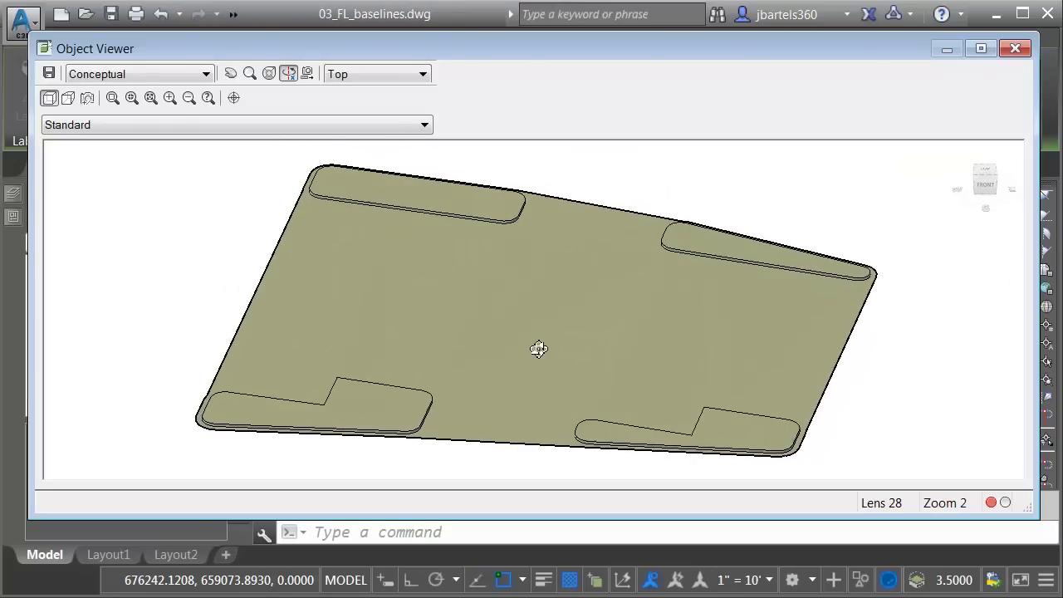
click(1015, 48)
key(Escape)
Step: Switch to the parking-finished drawing and examine its parking lot surface and islands up close in the Object Viewer
scroll(593, 280, down, 5)
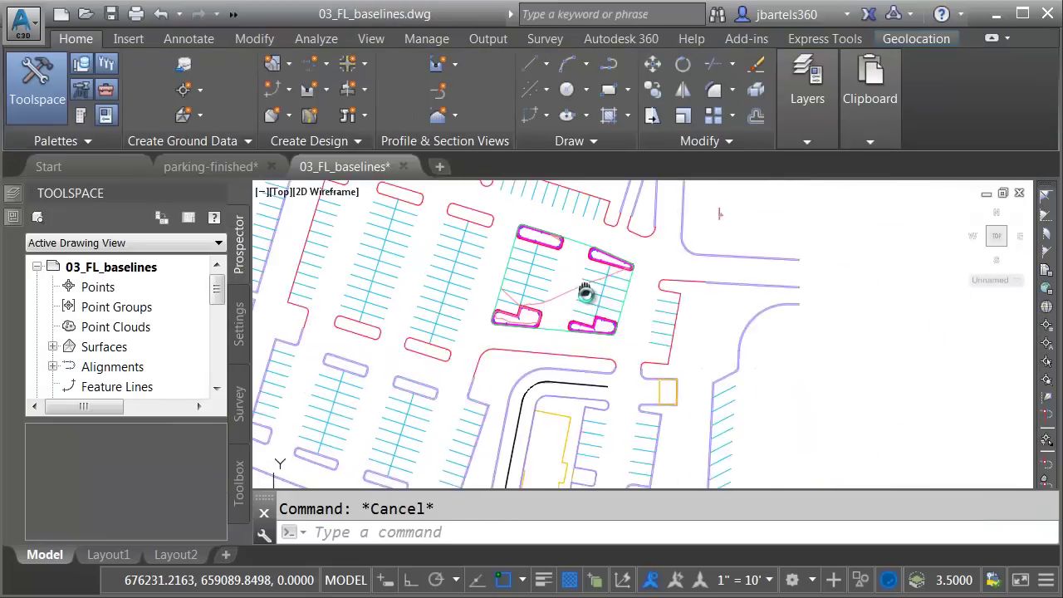
mouse_move(591, 303)
middle_down()
mouse_move(636, 342)
mouse_move(678, 352)
middle_up()
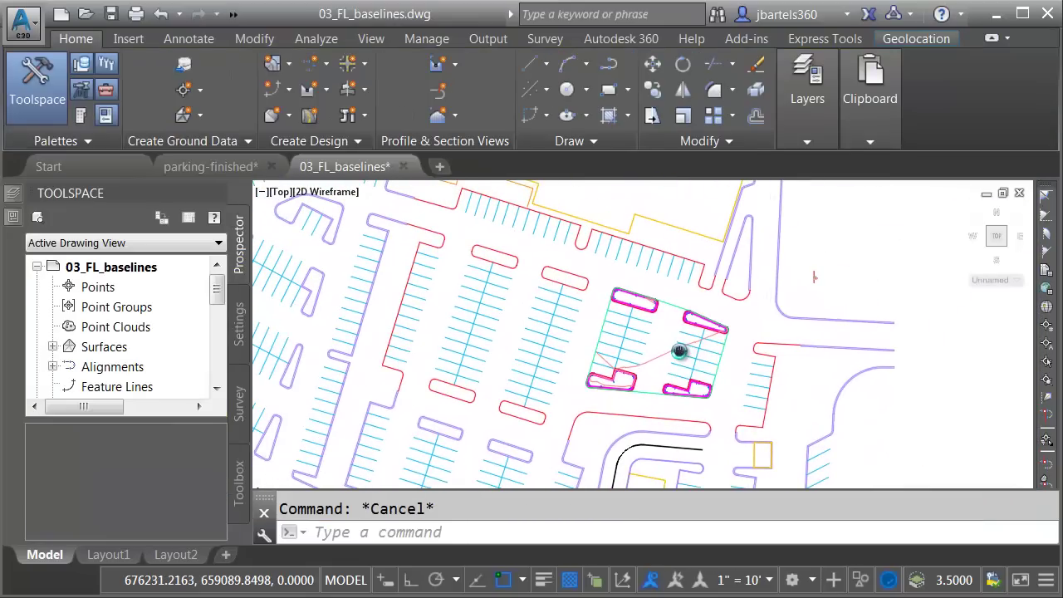
click(210, 170)
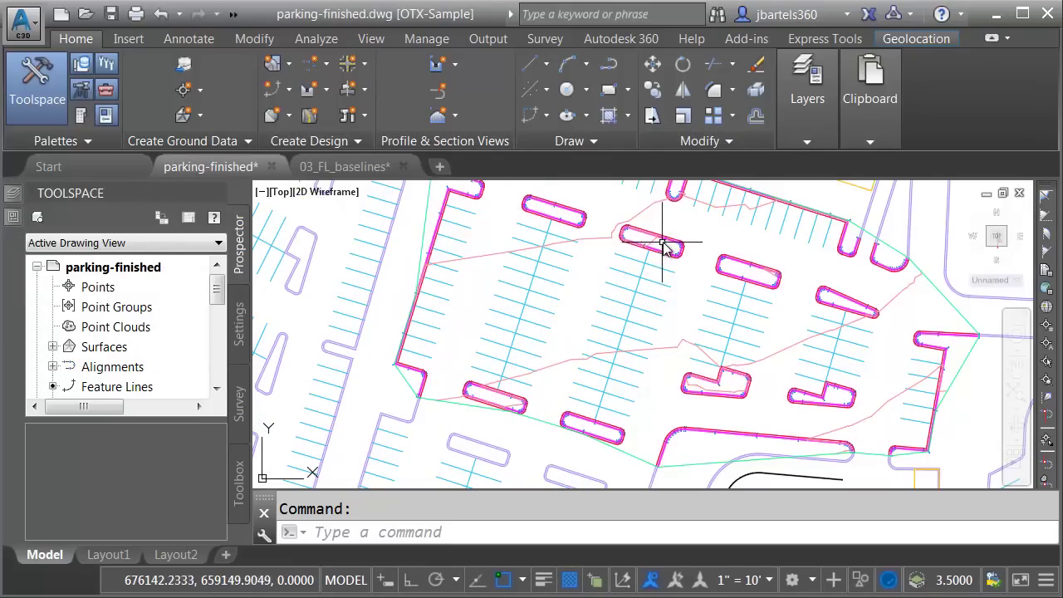
mouse_move(669, 246)
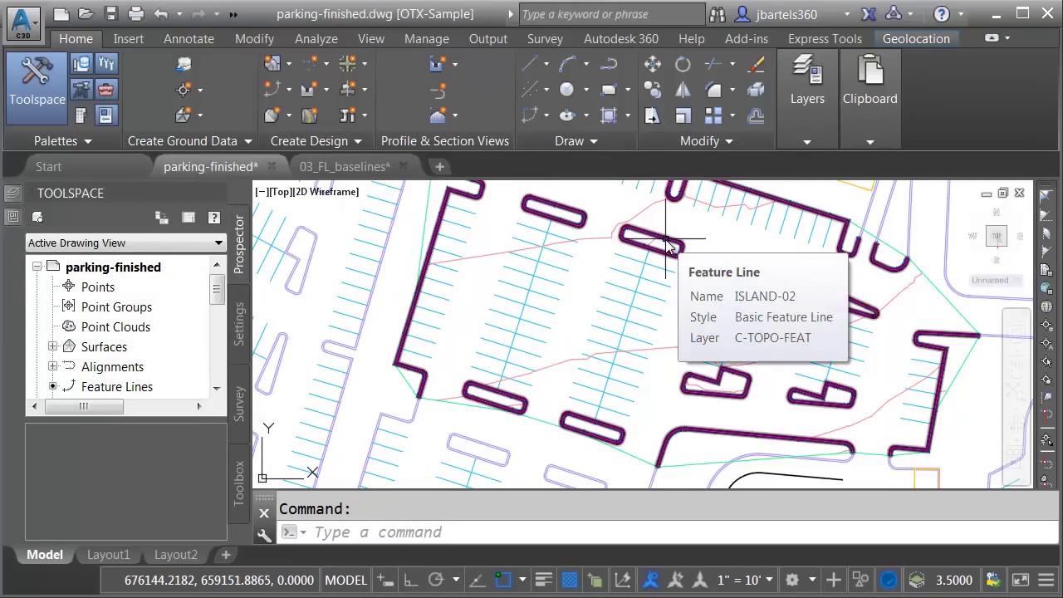
middle_drag(681, 301, 628, 326)
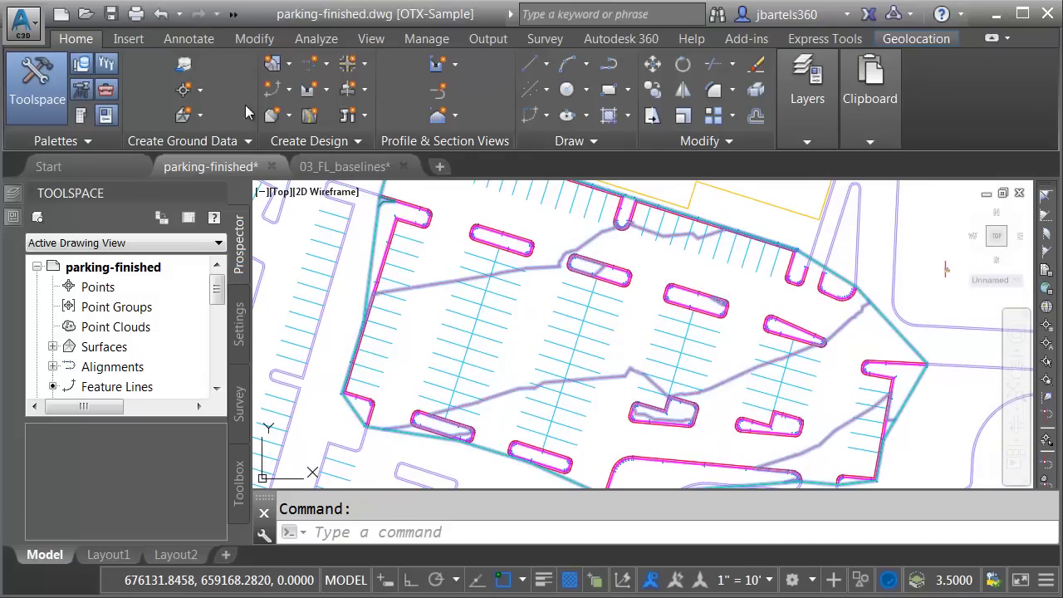
click(218, 88)
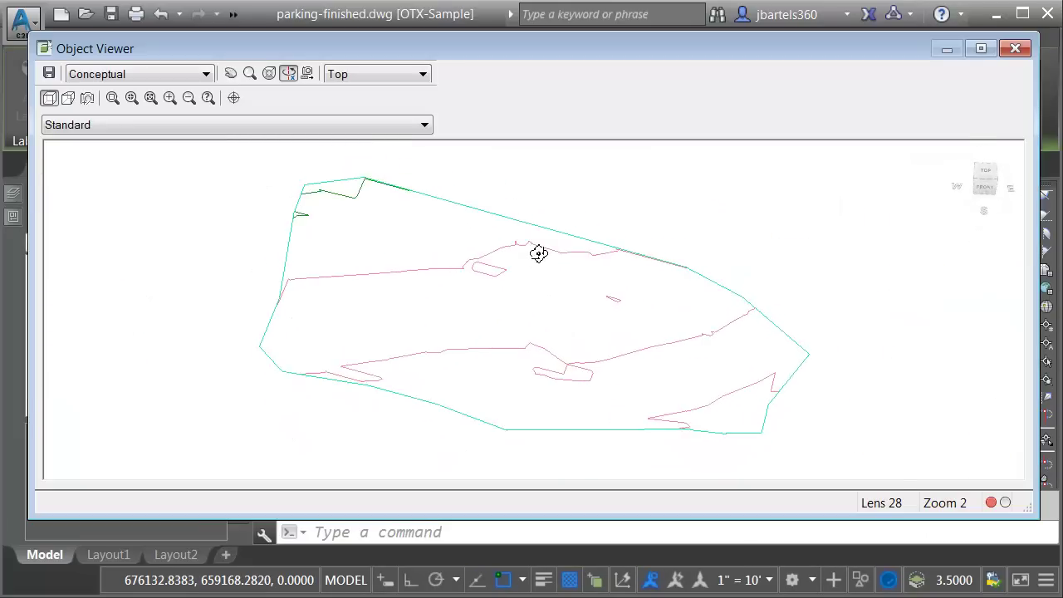
scroll(517, 344, up, 5)
mouse_move(517, 344)
mouse_down()
mouse_move(505, 307)
mouse_move(418, 308)
mouse_move(587, 310)
mouse_move(514, 318)
mouse_up()
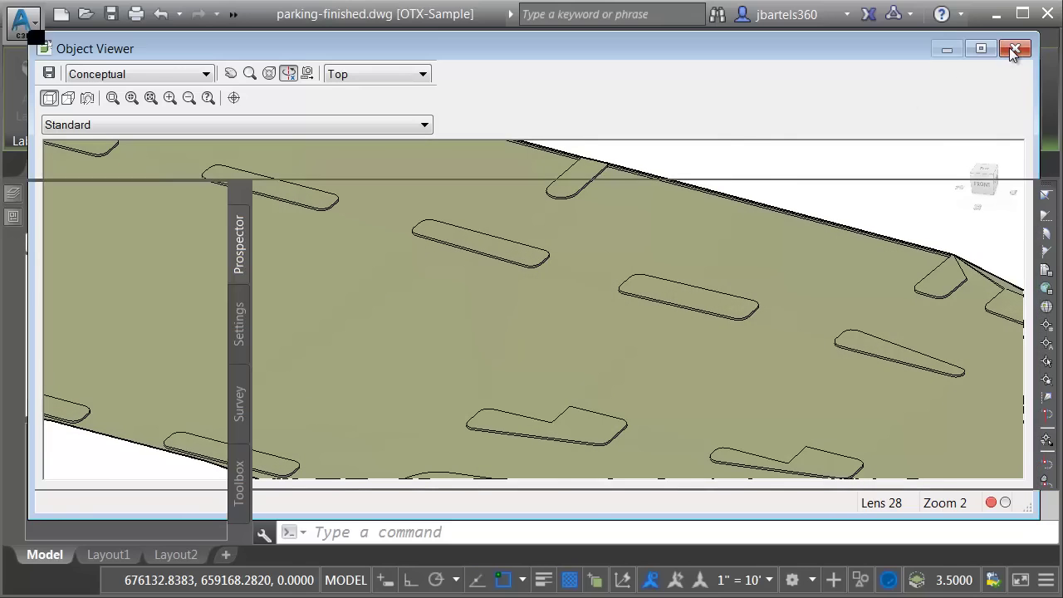